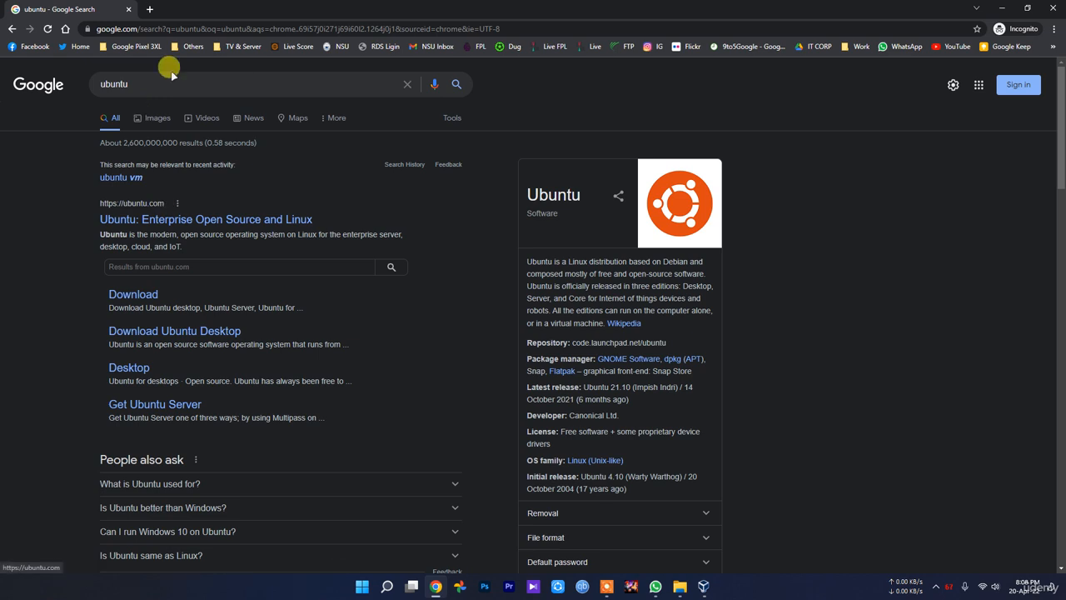
# Open the official Ubuntu website from the search results
pyautogui.click(188, 220)
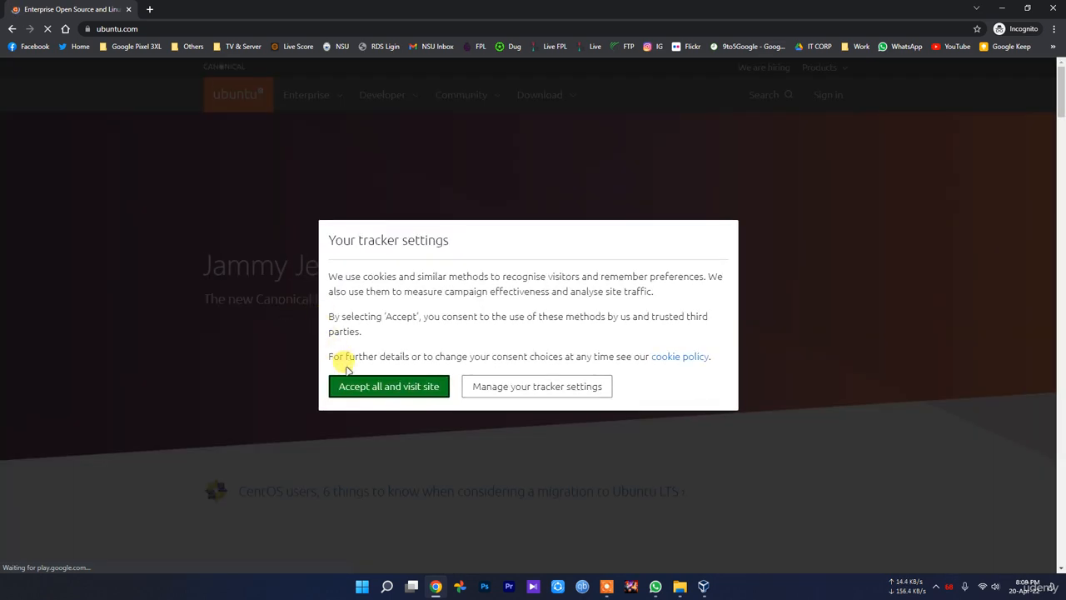
# Switch to File Explorer and look through the metasploitable-linux-2.0.0 and MSEdge.Win10.VirtualBox folders inside D:\Project\New folder
pyautogui.moveTo(677, 587)
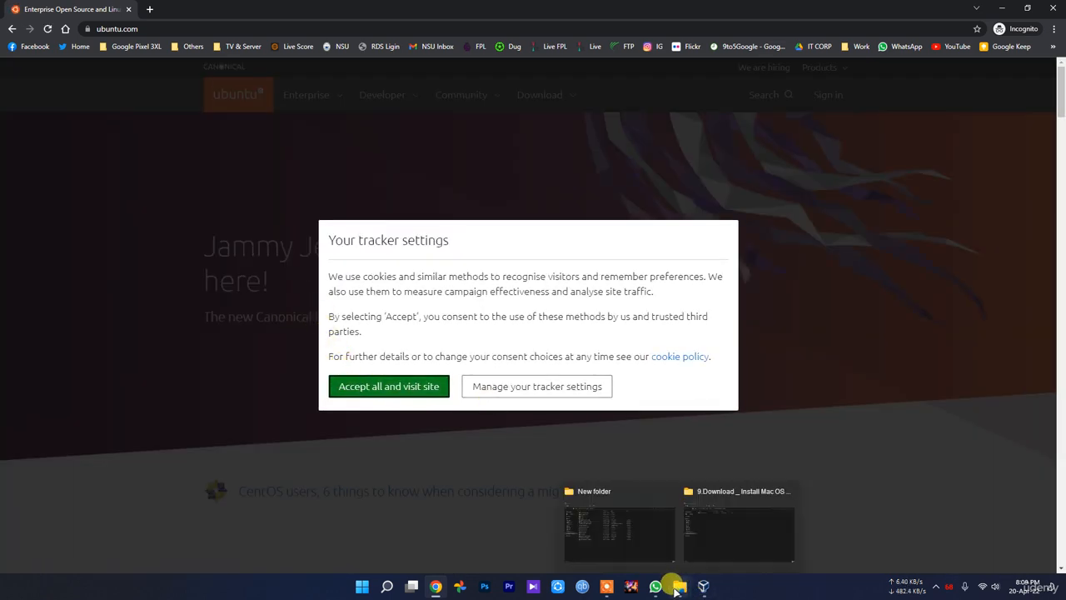
pyautogui.click(619, 542)
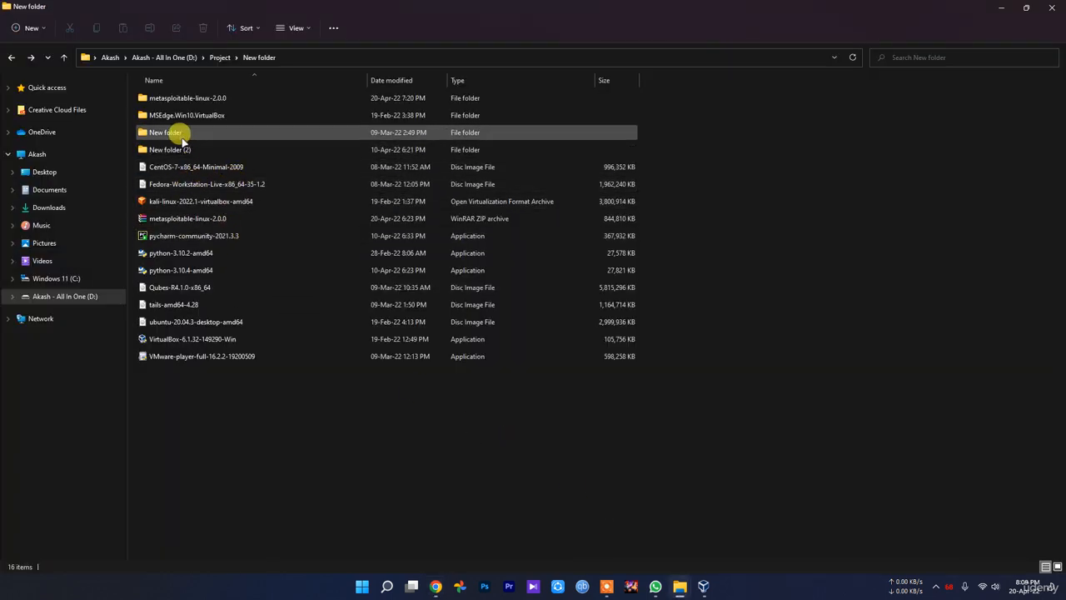
pyautogui.click(703, 587)
pyautogui.click(704, 590)
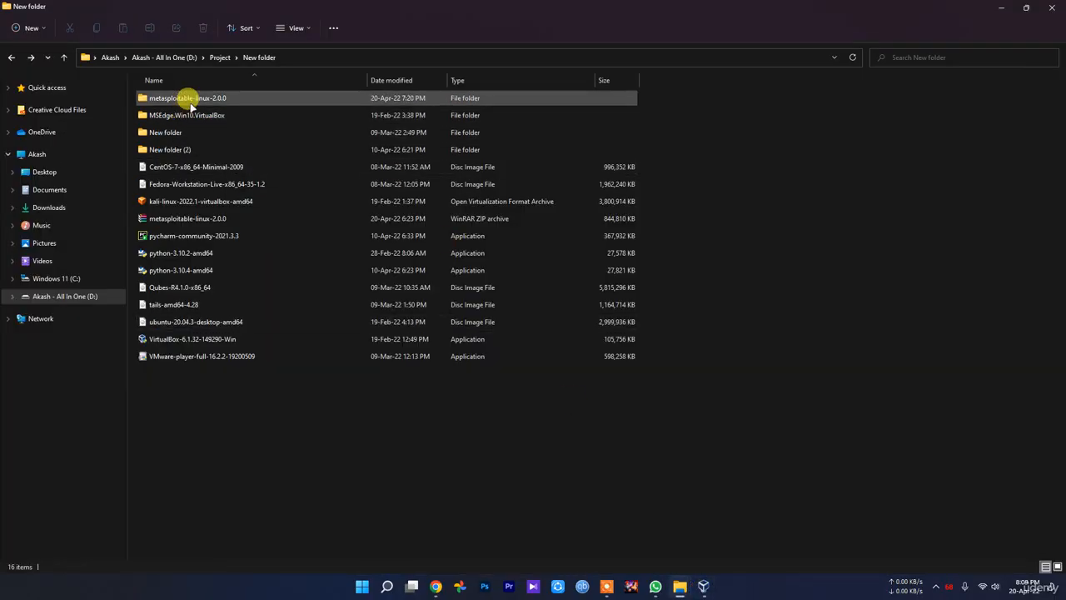
pyautogui.doubleClick(186, 97)
pyautogui.doubleClick(178, 98)
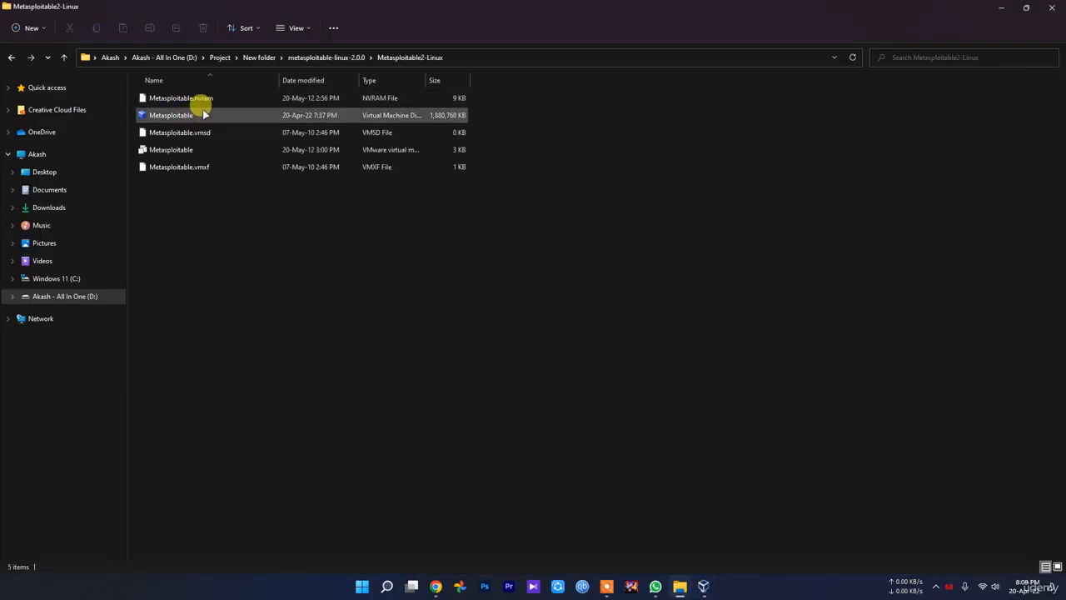
pyautogui.press('BackSpace')
pyautogui.press('BackSpace')
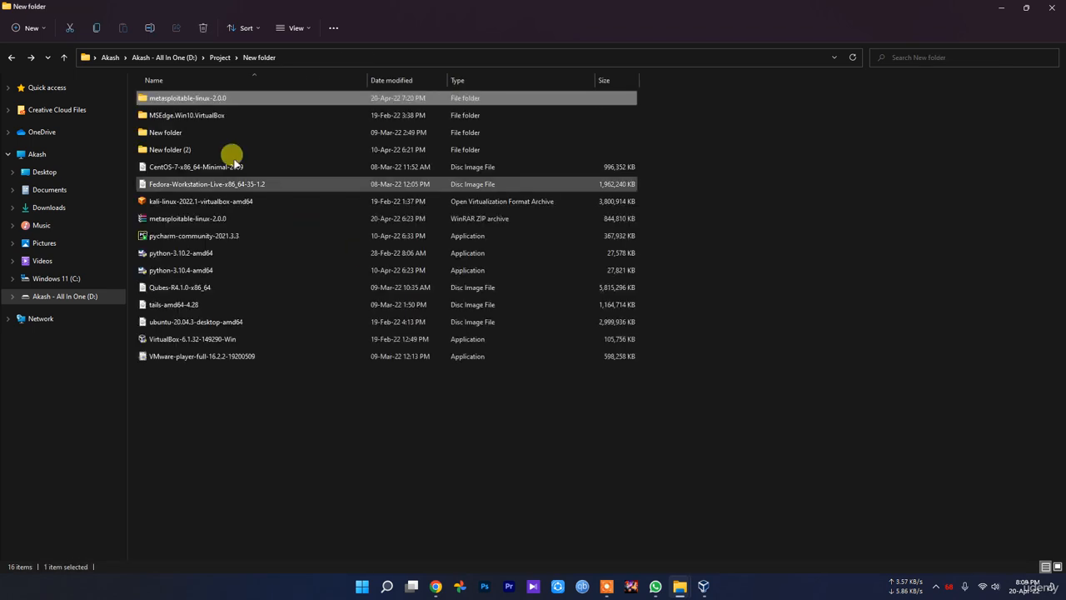
pyautogui.doubleClick(197, 117)
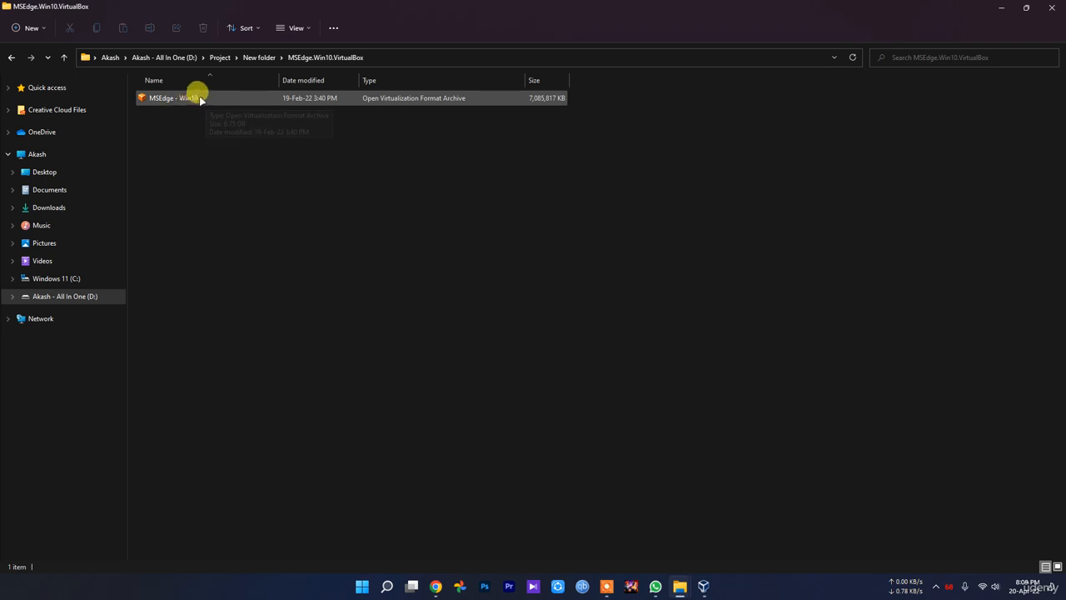
pyautogui.press('BackSpace')
pyautogui.click(414, 474)
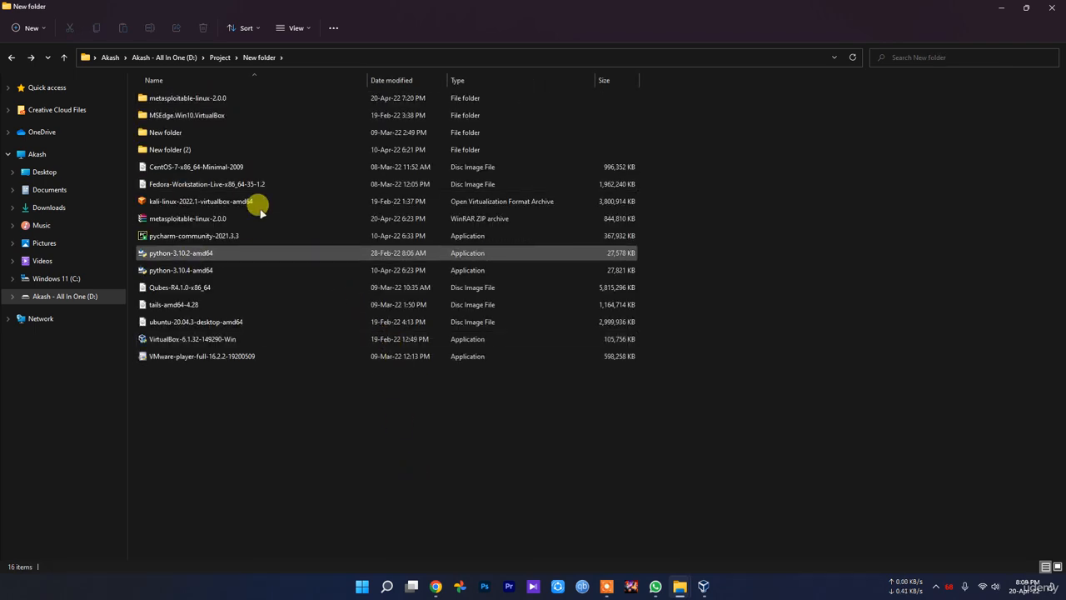
# Switch back to Chrome, accept all trackers on ubuntu.com, and open the Ubuntu Desktop download page
pyautogui.click(435, 586)
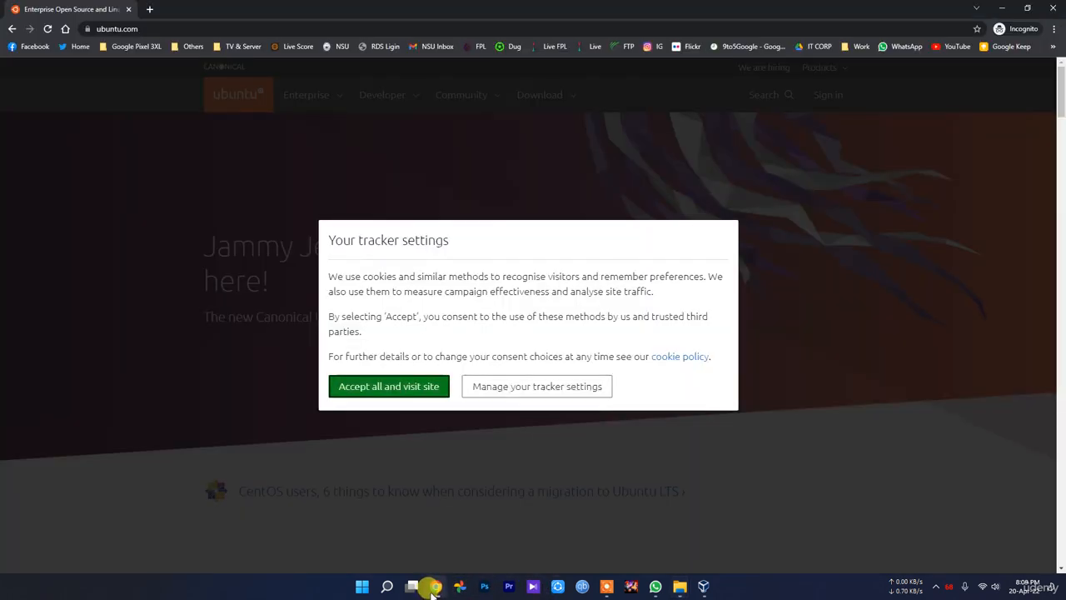
pyautogui.click(415, 386)
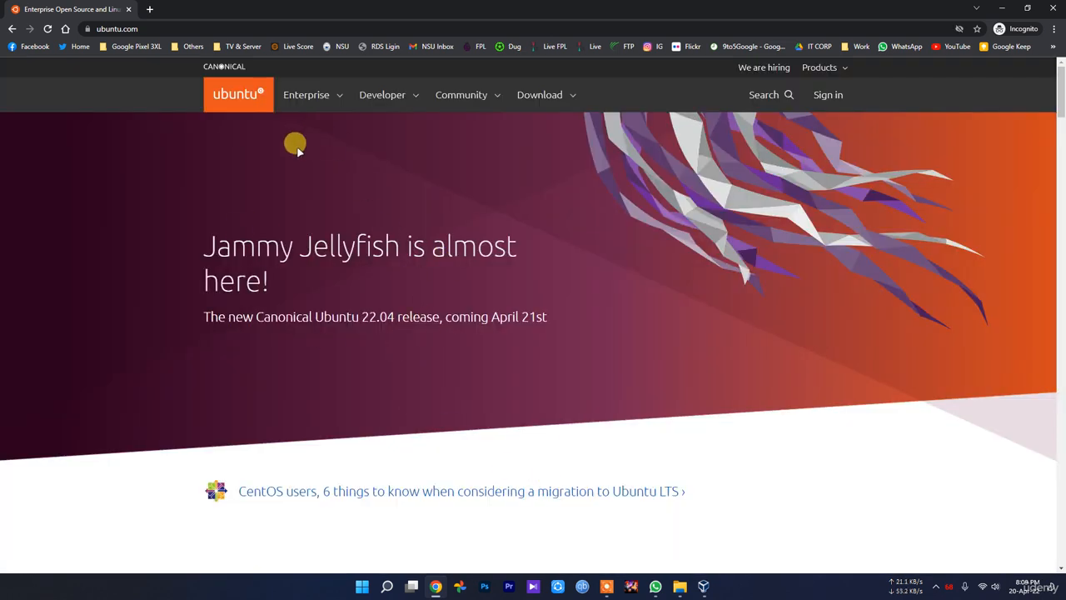
pyautogui.click(549, 96)
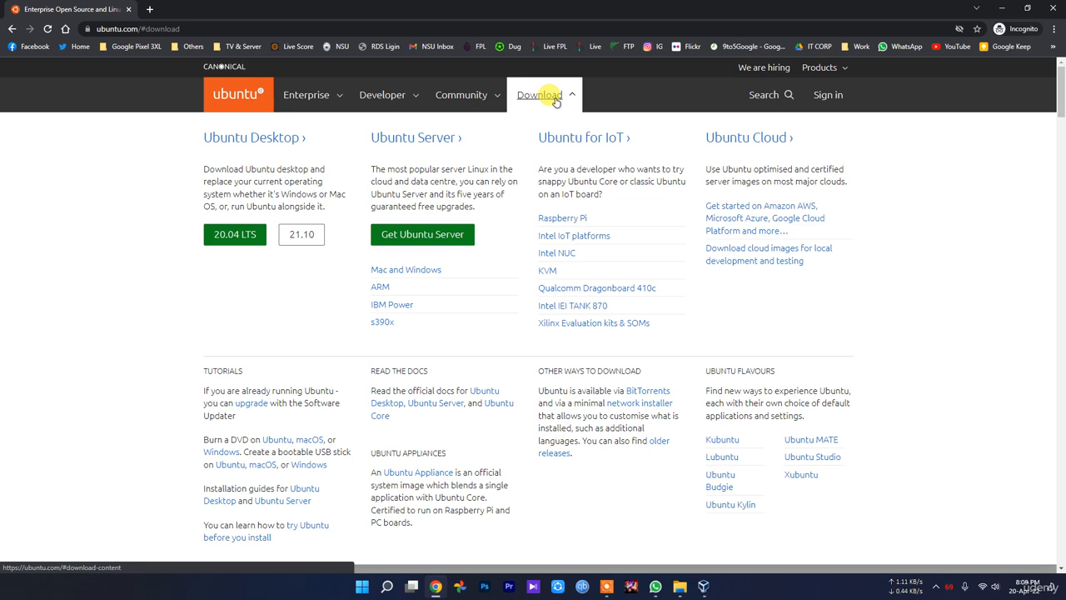
pyautogui.click(260, 137)
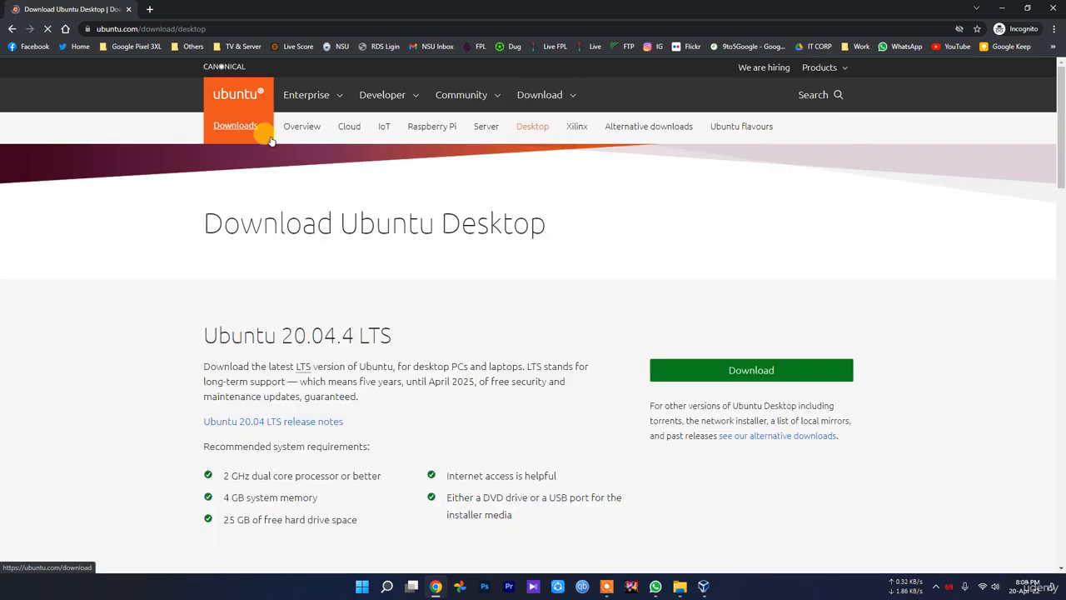
# Start the Ubuntu 20.04.4 LTS desktop download and cancel saving the disc image
pyautogui.click(718, 369)
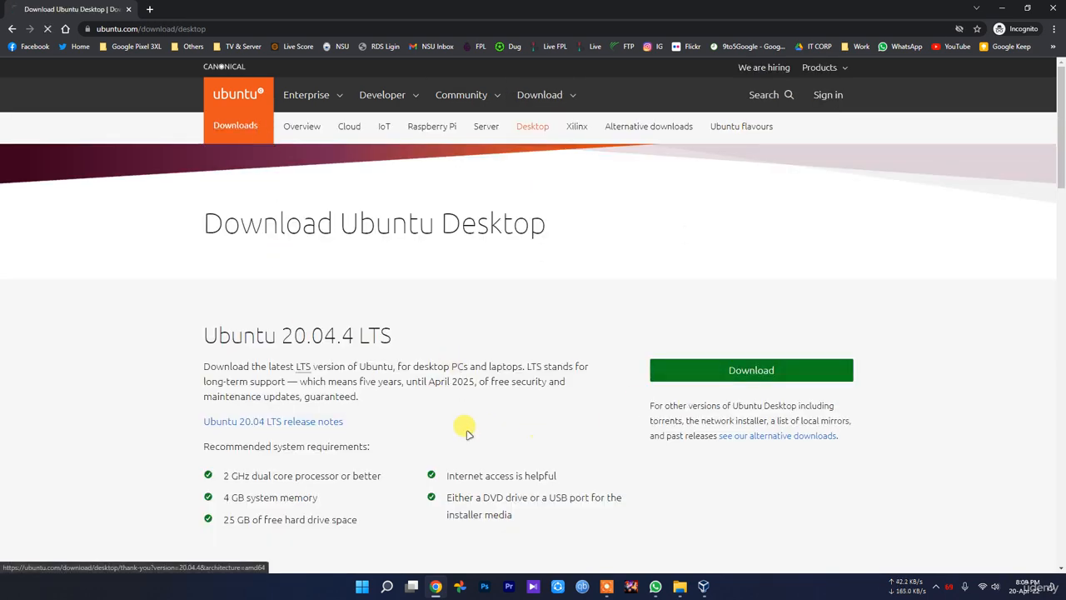
pyautogui.scroll(-8, 457, 421)
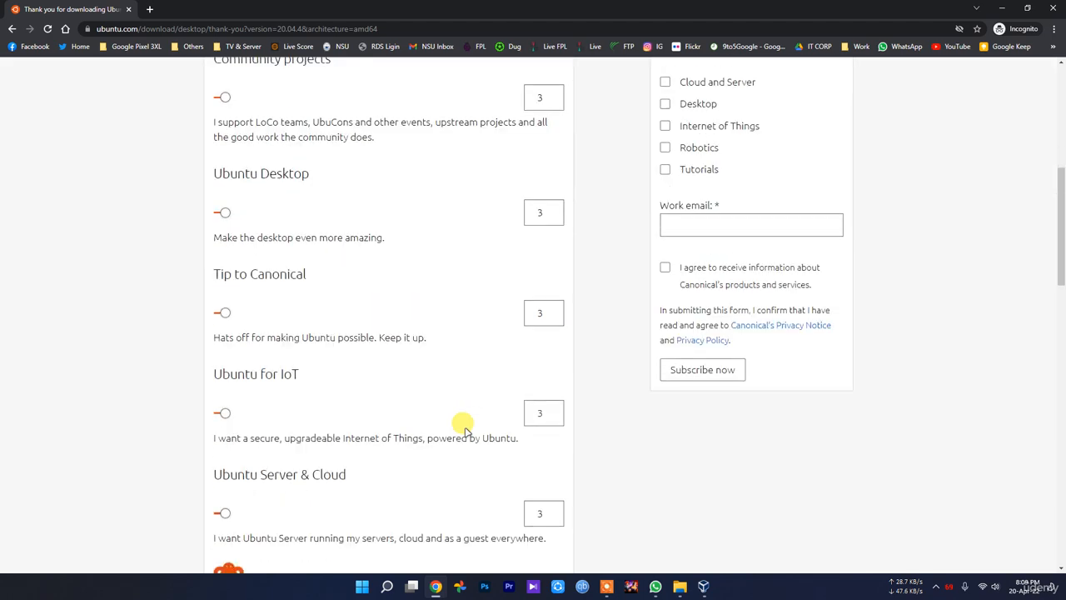
pyautogui.scroll(8, 275, 448)
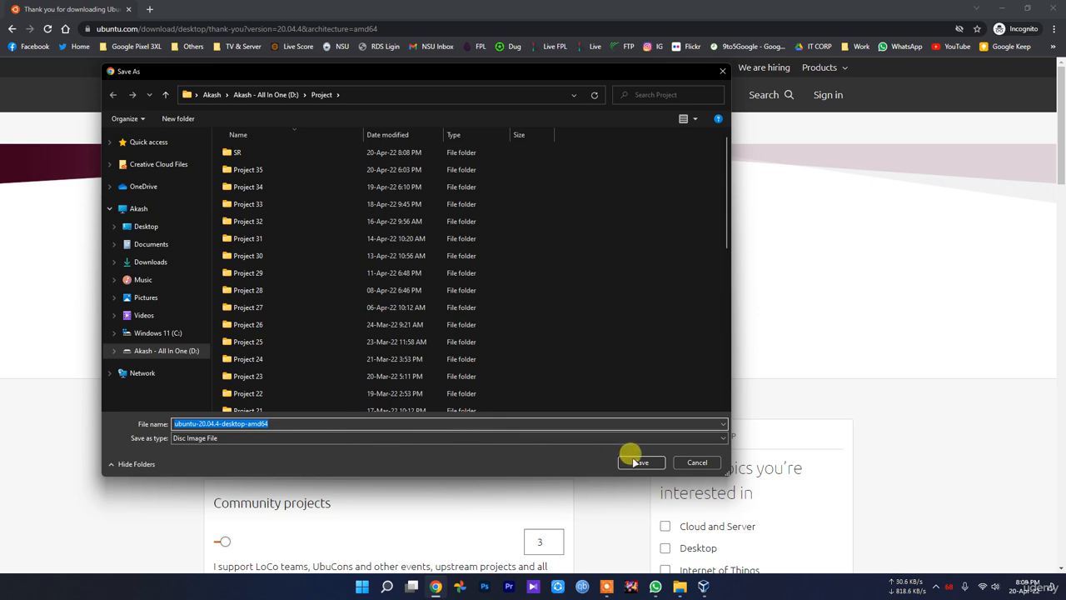
pyautogui.click(696, 464)
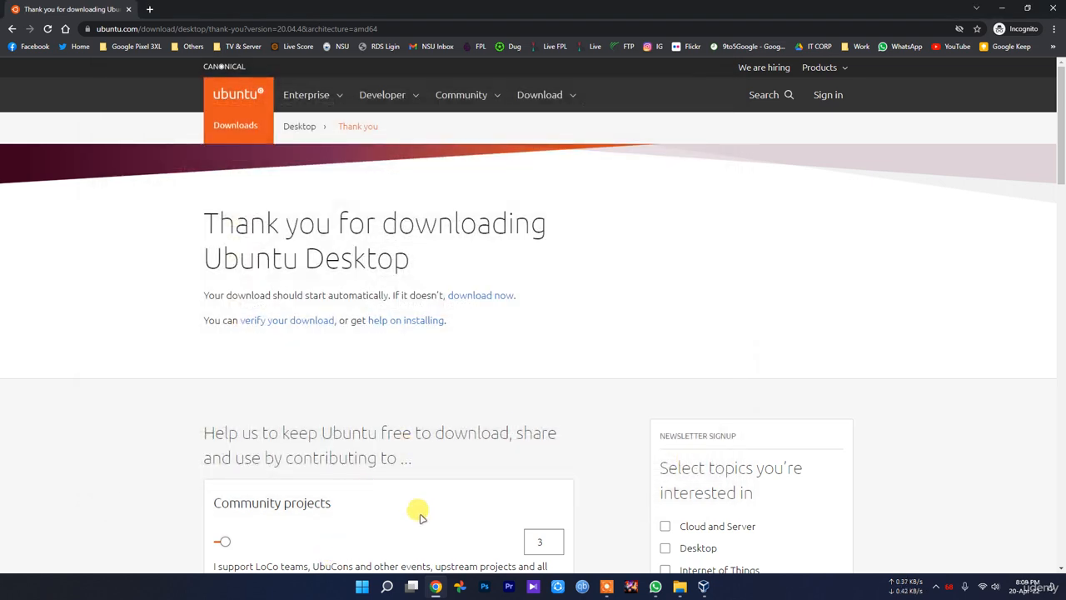
# Switch to File Explorer and examine the detailed properties of the ubuntu-20.04.3-desktop-amd64 disc image in New folder
pyautogui.click(680, 586)
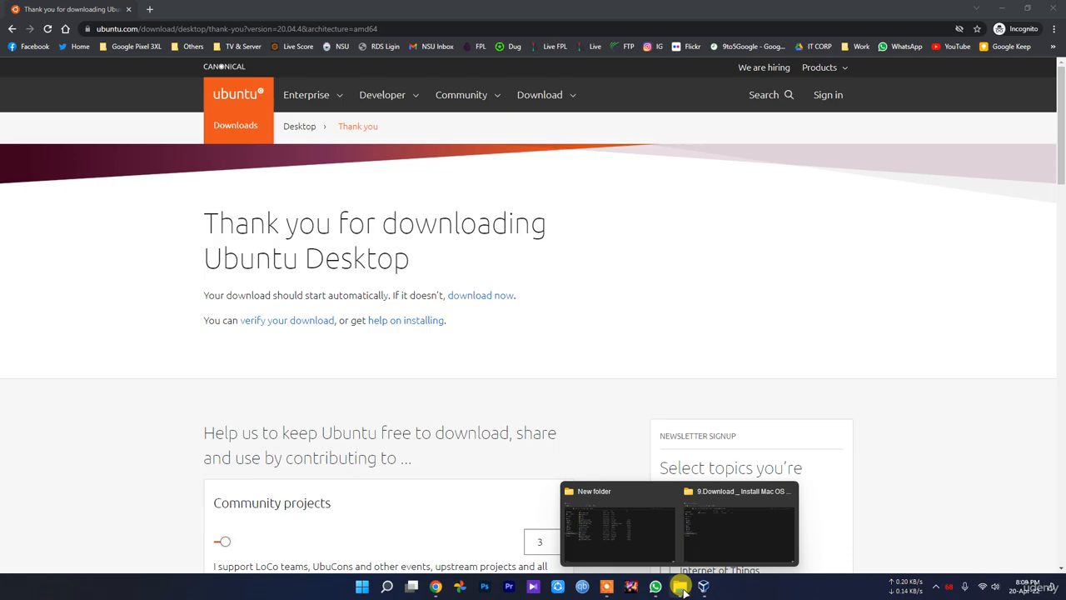
pyautogui.click(608, 533)
pyautogui.click(223, 325)
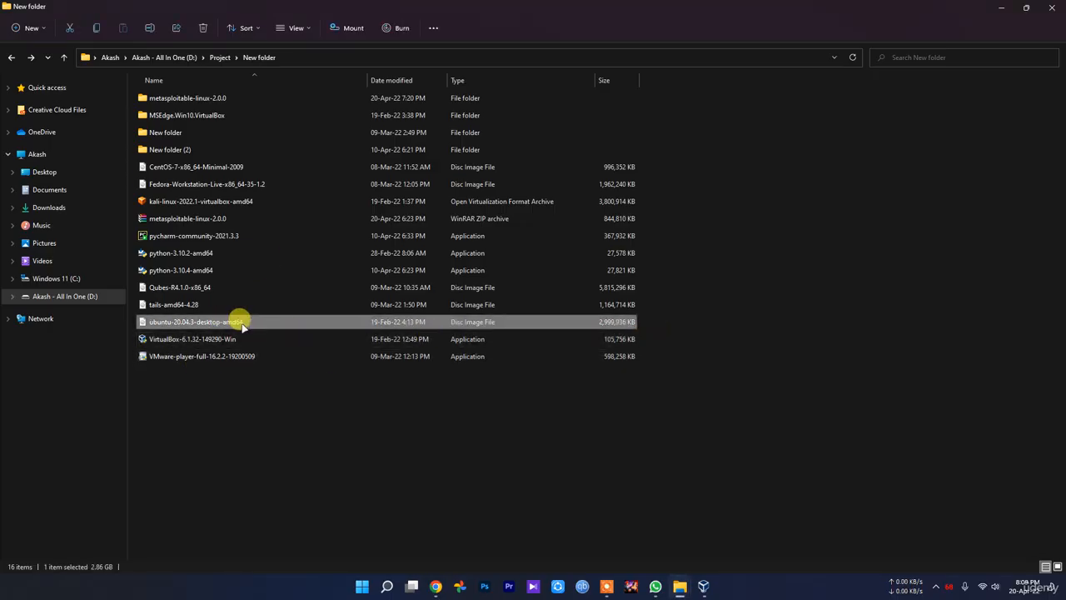
pyautogui.rightClick(243, 325)
pyautogui.click(280, 435)
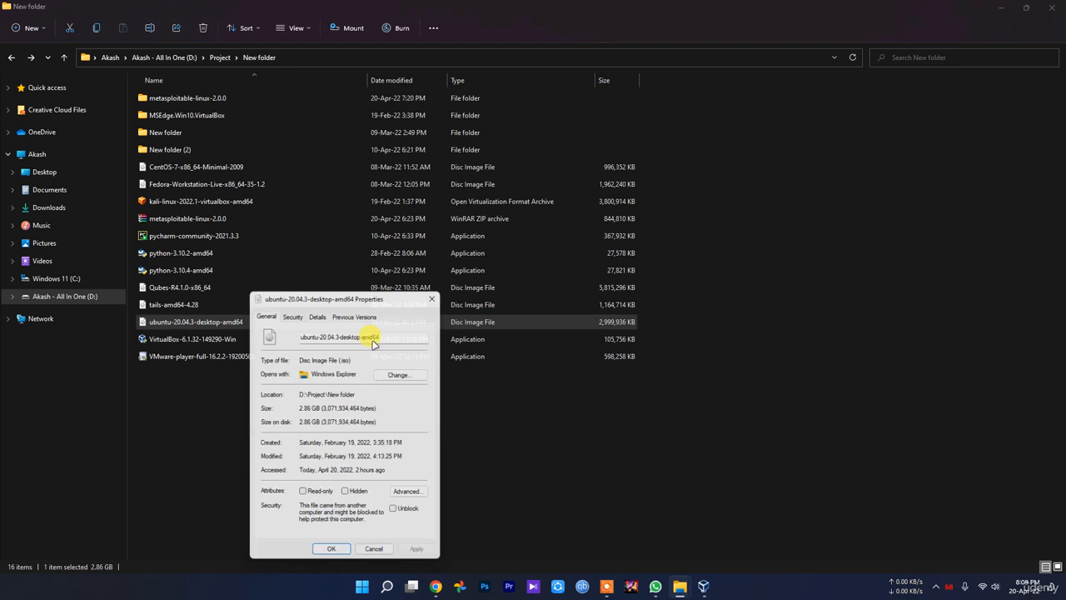
pyautogui.click(318, 311)
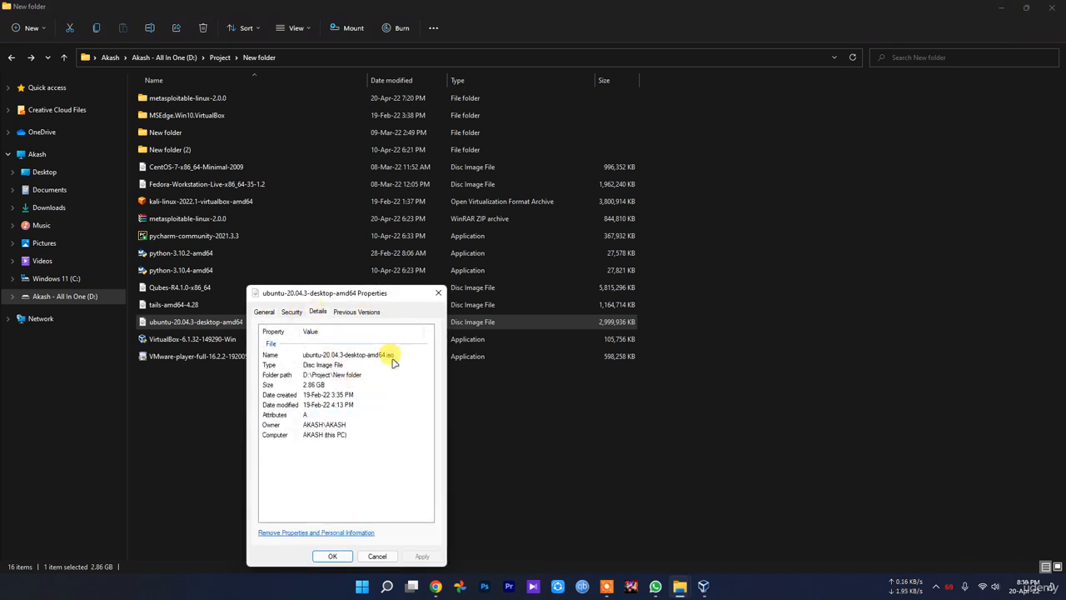
pyautogui.click(438, 293)
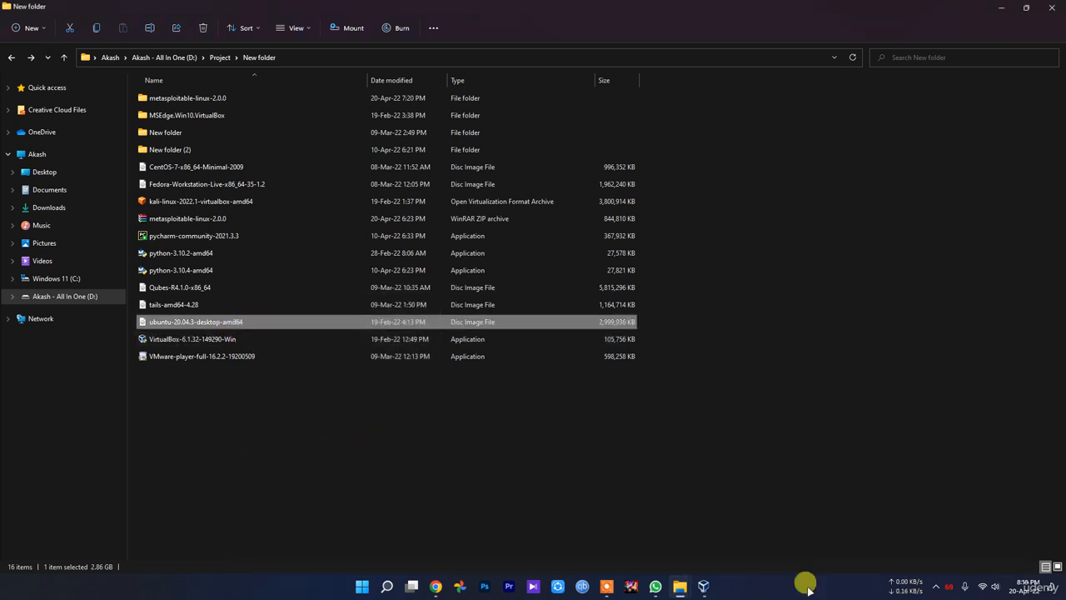
pyautogui.click(473, 466)
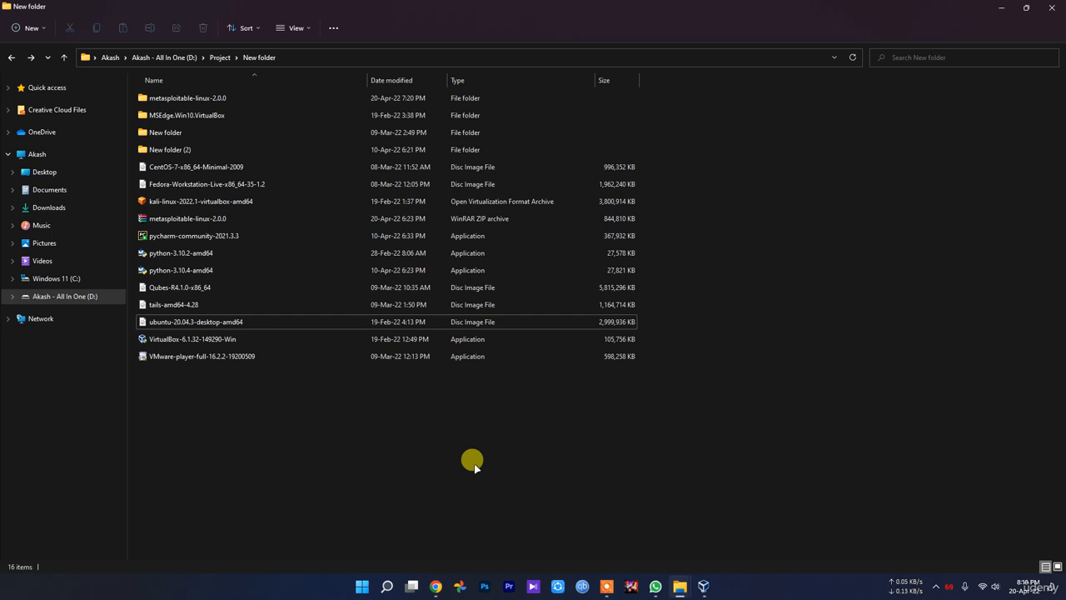
# Switch to VirtualBox and start creating a new virtual machine named Ubuntu2
pyautogui.click(703, 586)
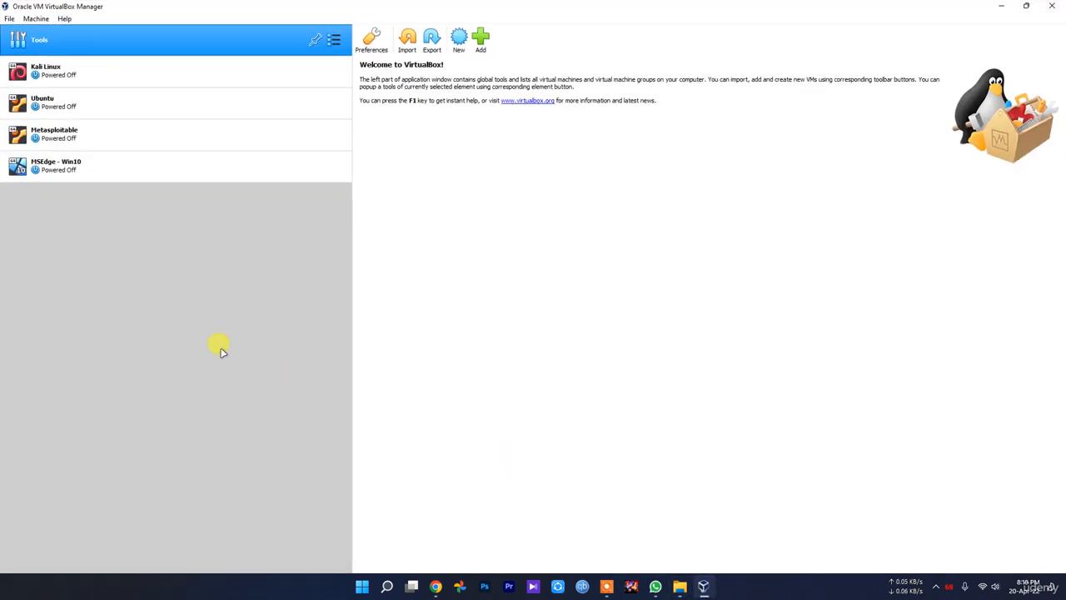
pyautogui.click(459, 38)
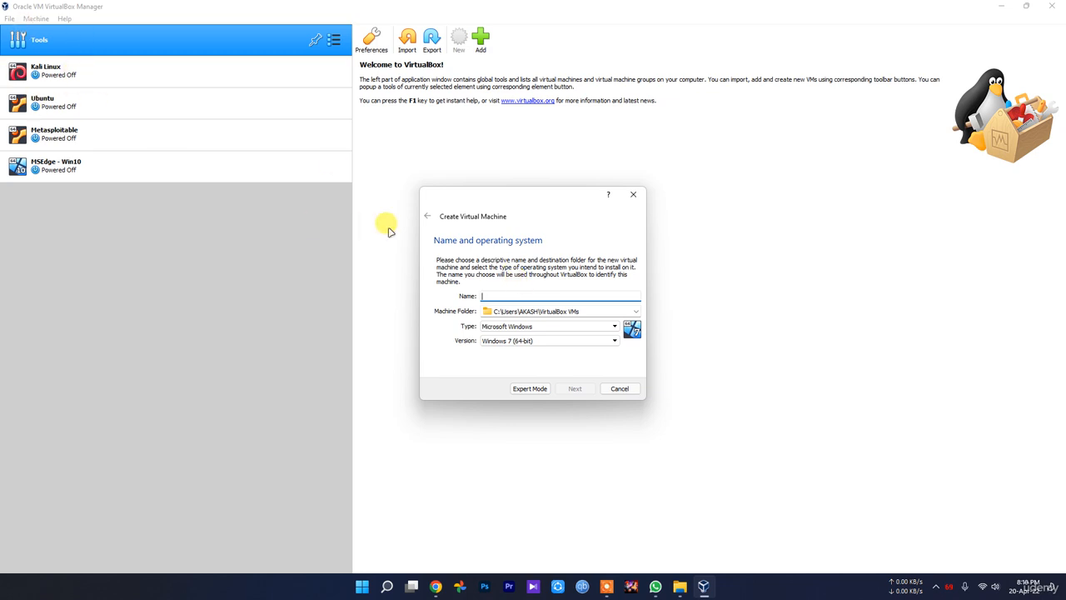
pyautogui.write('Ubuntu2')
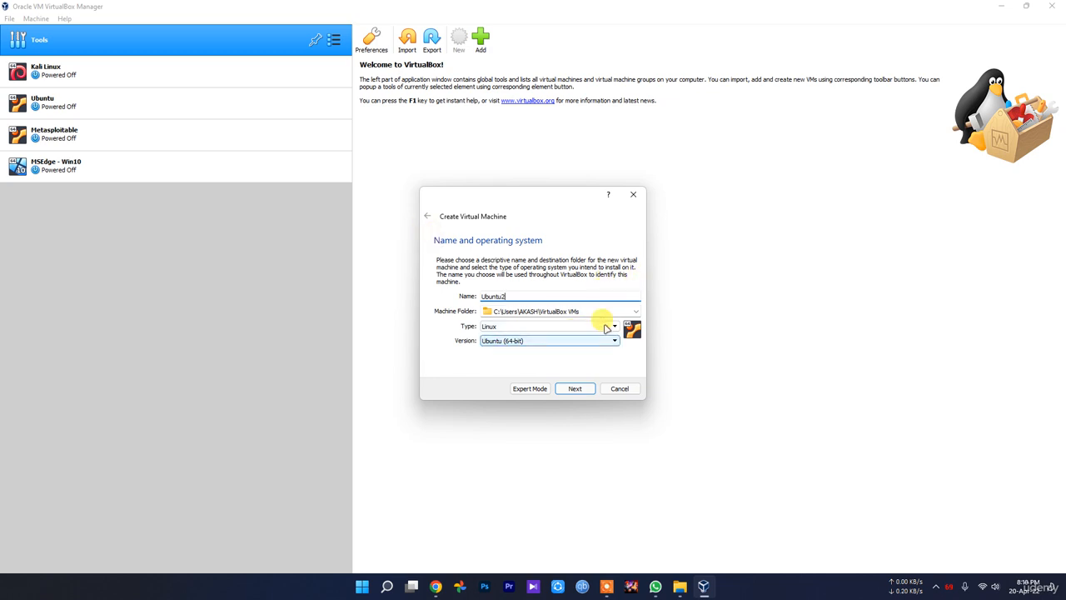
# Set the new virtual machine's folder to the VM's folder on drive D
pyautogui.click(635, 314)
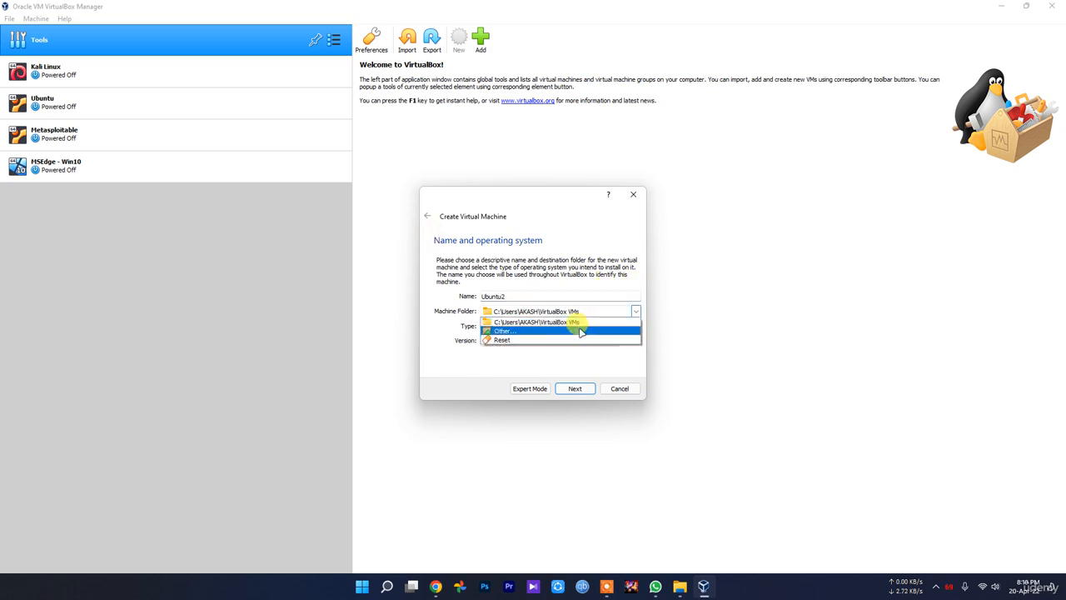
pyautogui.click(581, 331)
pyautogui.scroll(-2, 472, 398)
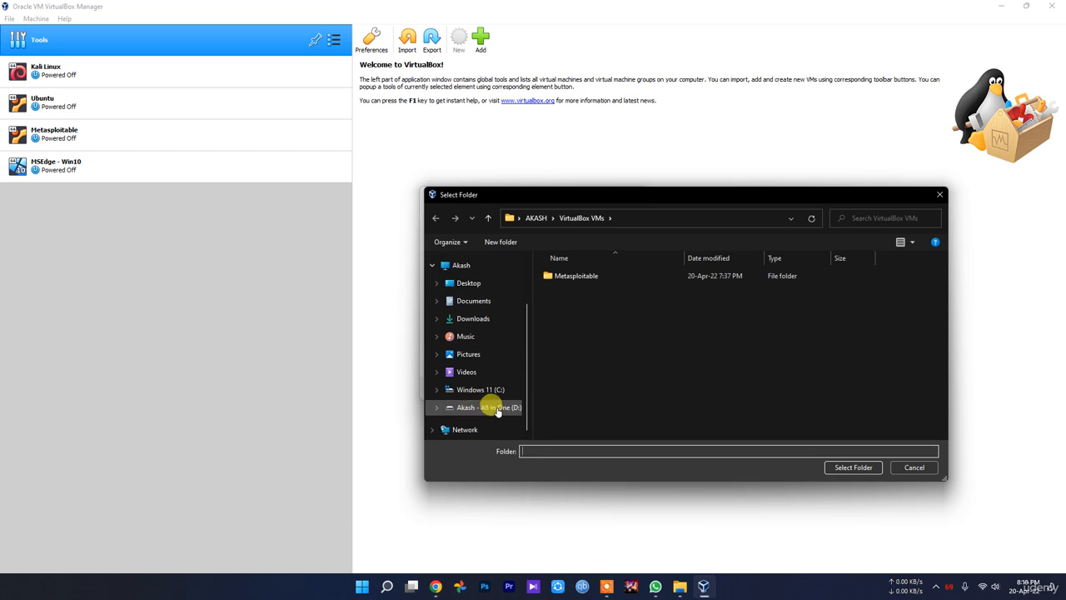
pyautogui.click(488, 407)
pyautogui.click(581, 431)
pyautogui.doubleClick(581, 431)
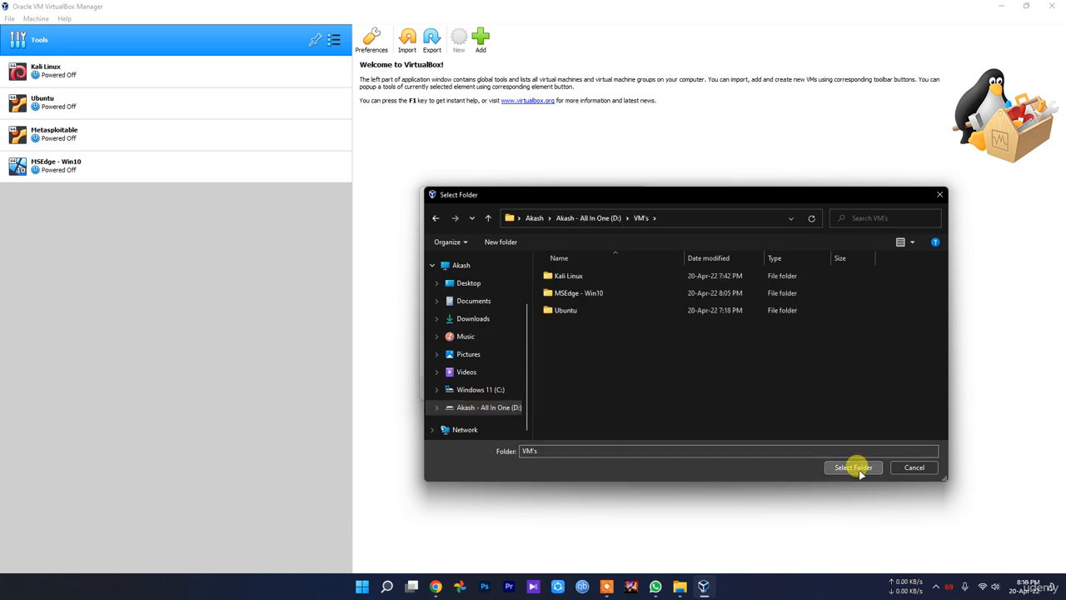
pyautogui.click(853, 467)
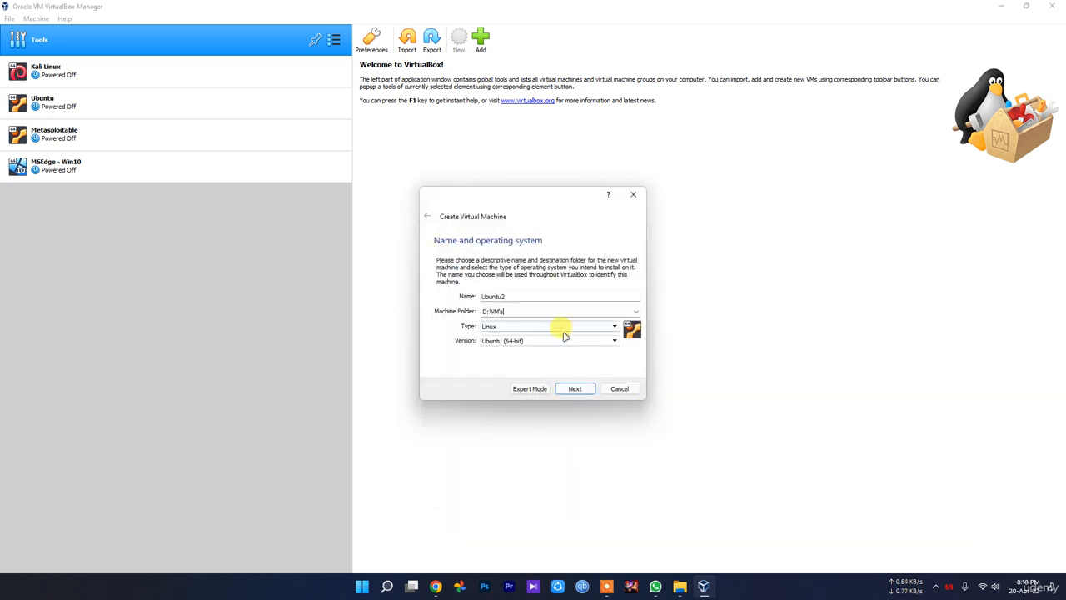
# Choose Linux as the operating system type and keep Ubuntu (64-bit) as the version
pyautogui.click(503, 327)
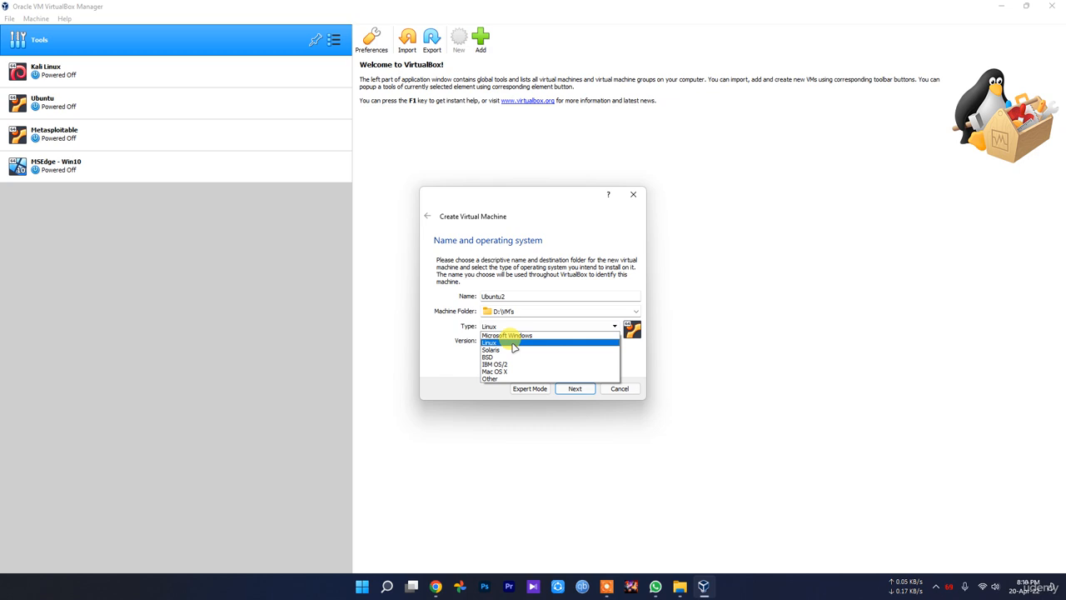
pyautogui.click(514, 344)
pyautogui.click(535, 341)
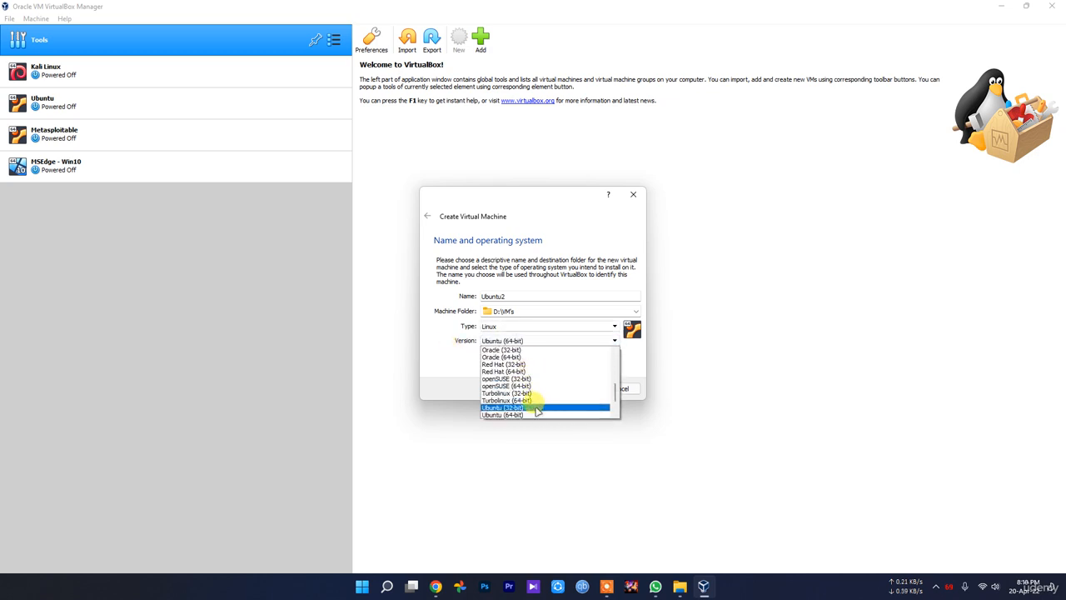
pyautogui.click(431, 366)
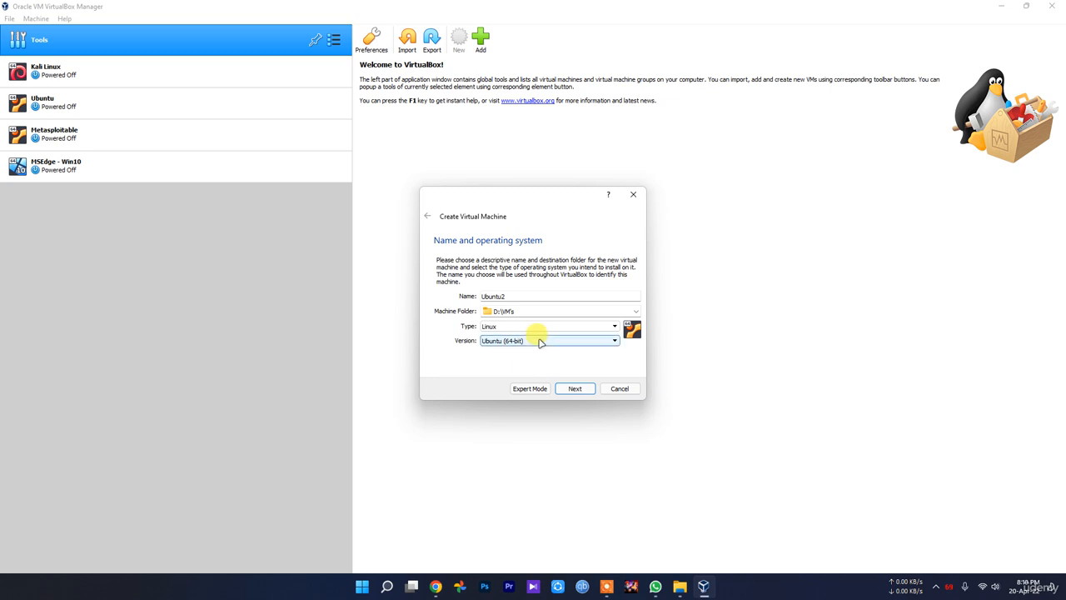
pyautogui.click(530, 343)
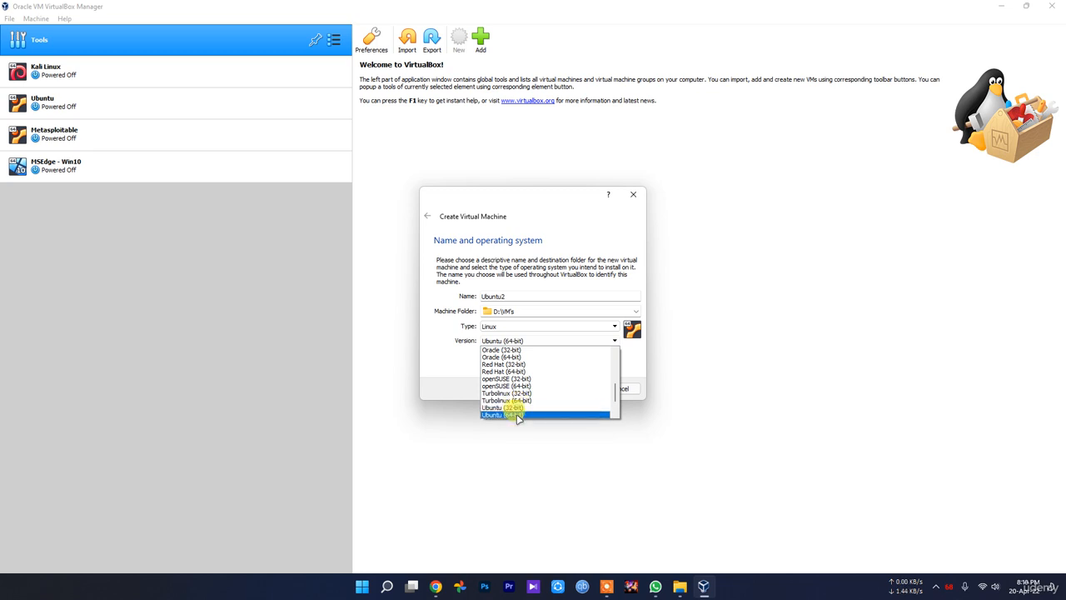
pyautogui.click(434, 359)
# Continue to the memory size settings, allocate 2048 MB of RAM, and proceed to the hard disk options
pyautogui.click(574, 389)
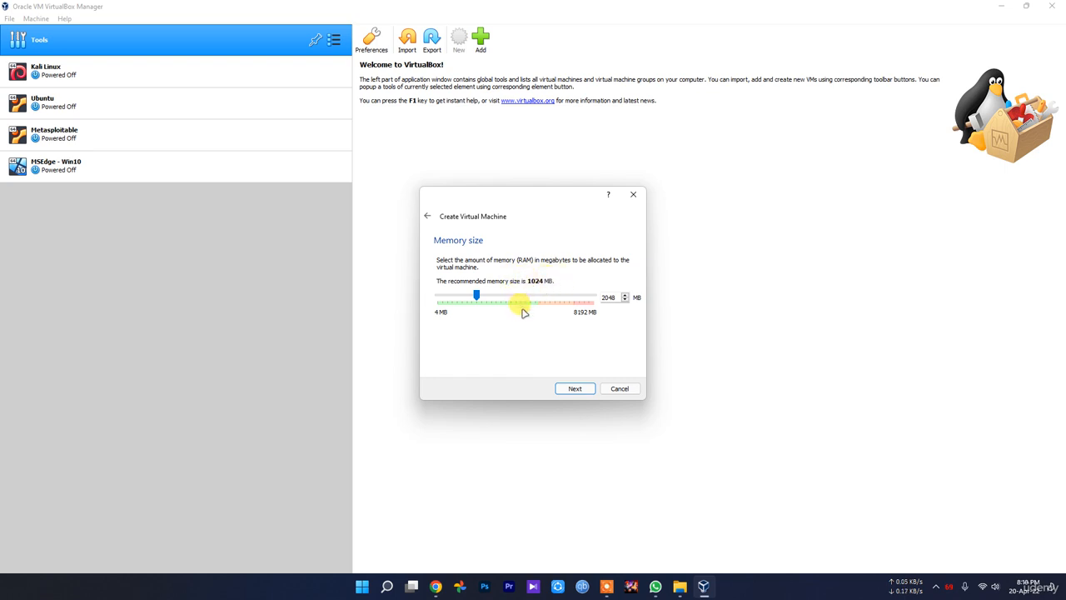
pyautogui.click(573, 387)
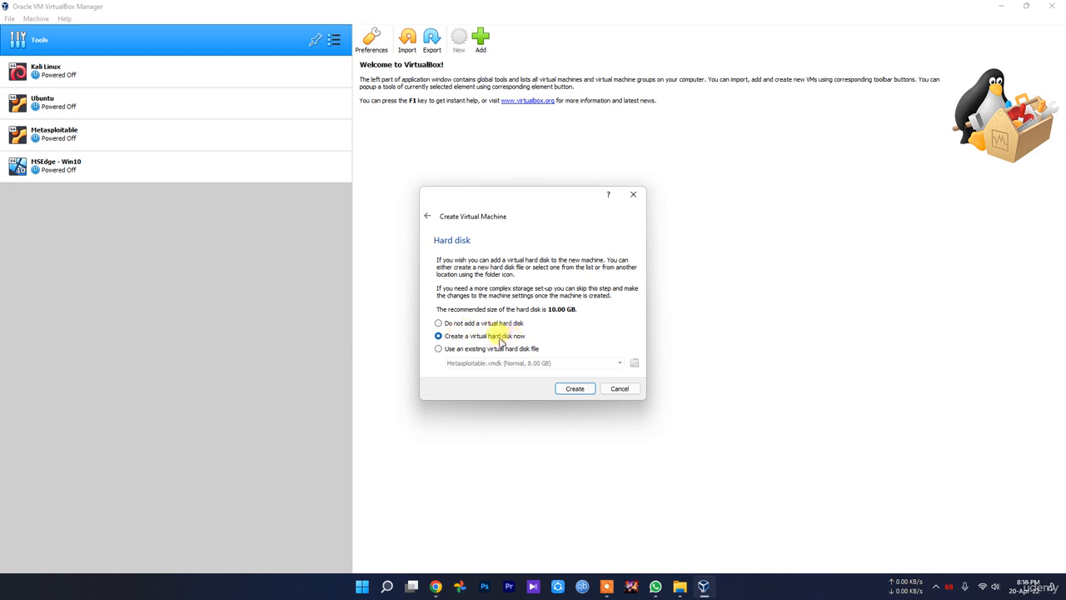
# Create the machine's virtual hard disk as a dynamically allocated VDI of 20 GB, keeping the default file location
pyautogui.click(577, 389)
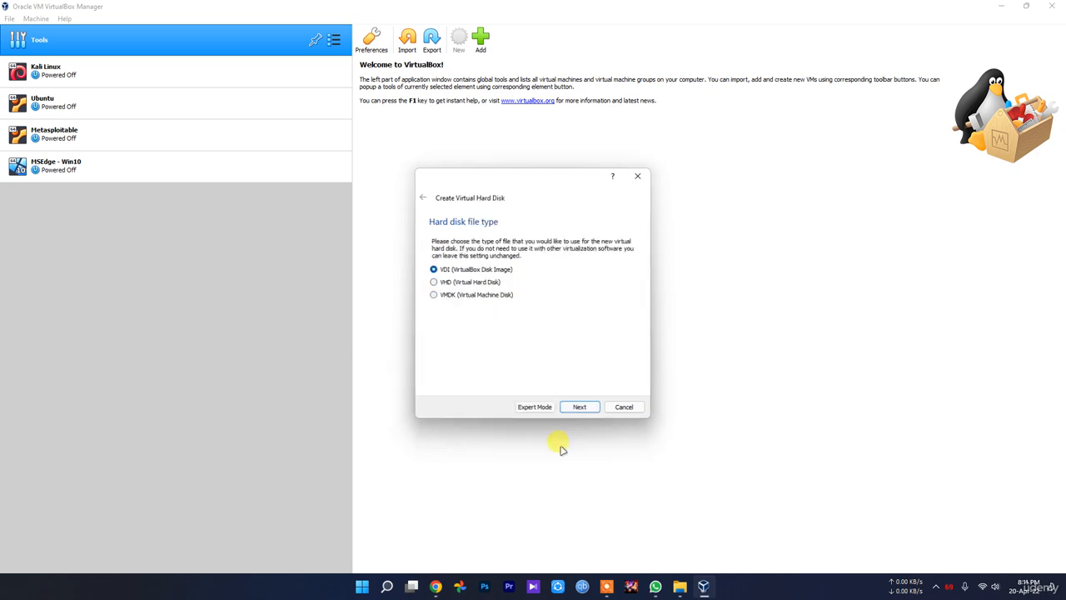
pyautogui.click(580, 407)
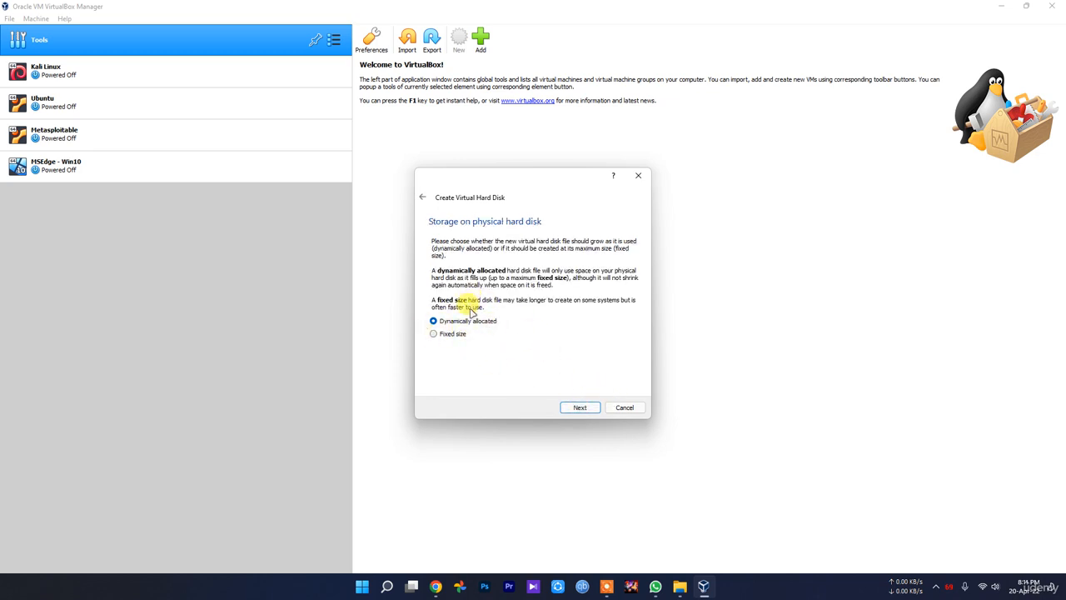
pyautogui.click(576, 407)
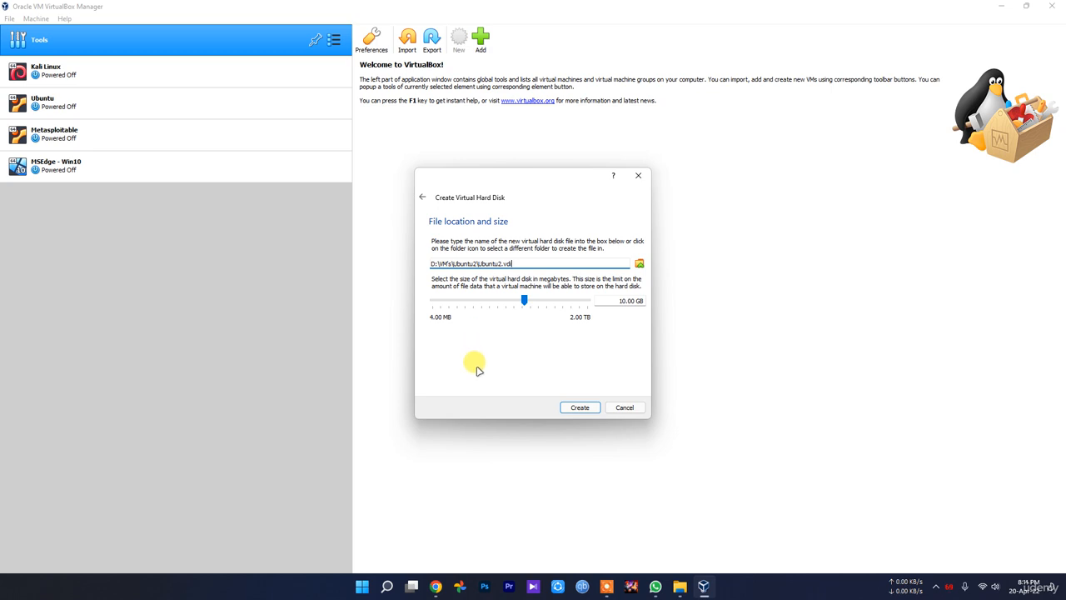
pyautogui.click(526, 300)
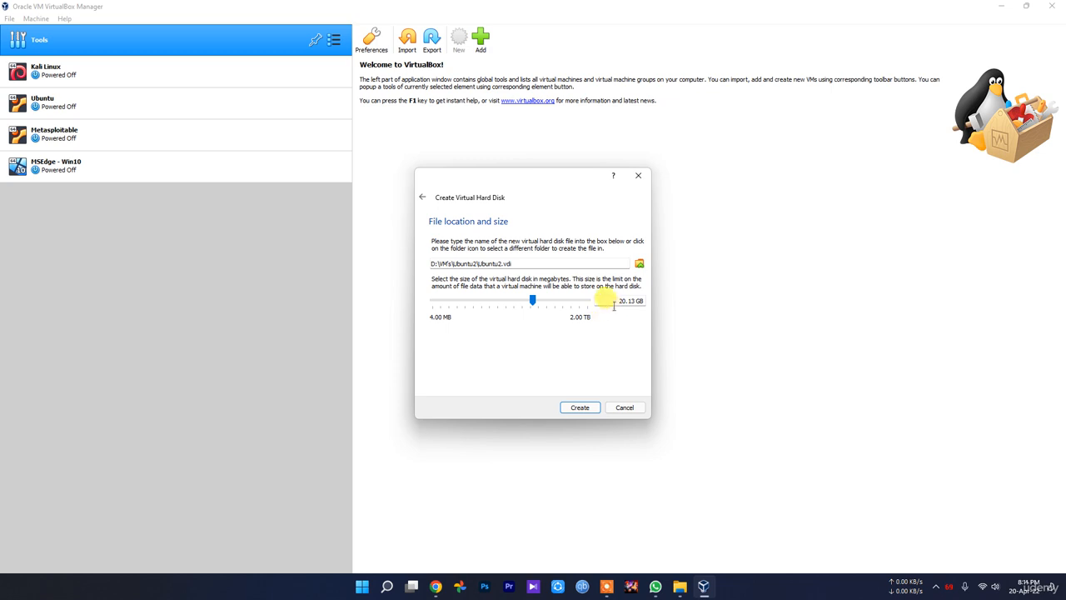
pyautogui.moveTo(614, 306); pyautogui.dragTo(719, 305)
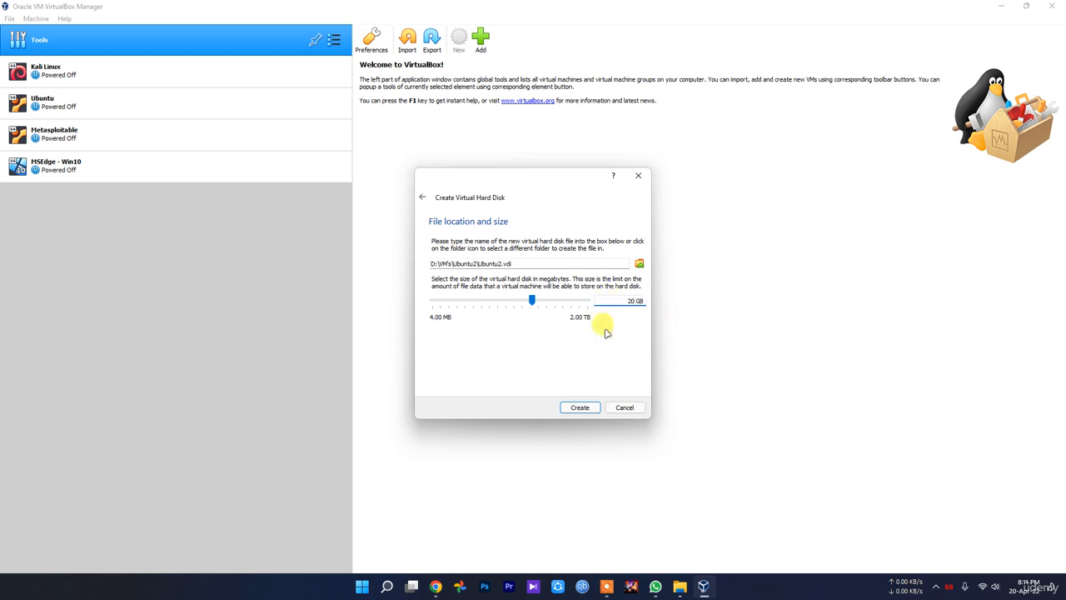
pyautogui.click(583, 407)
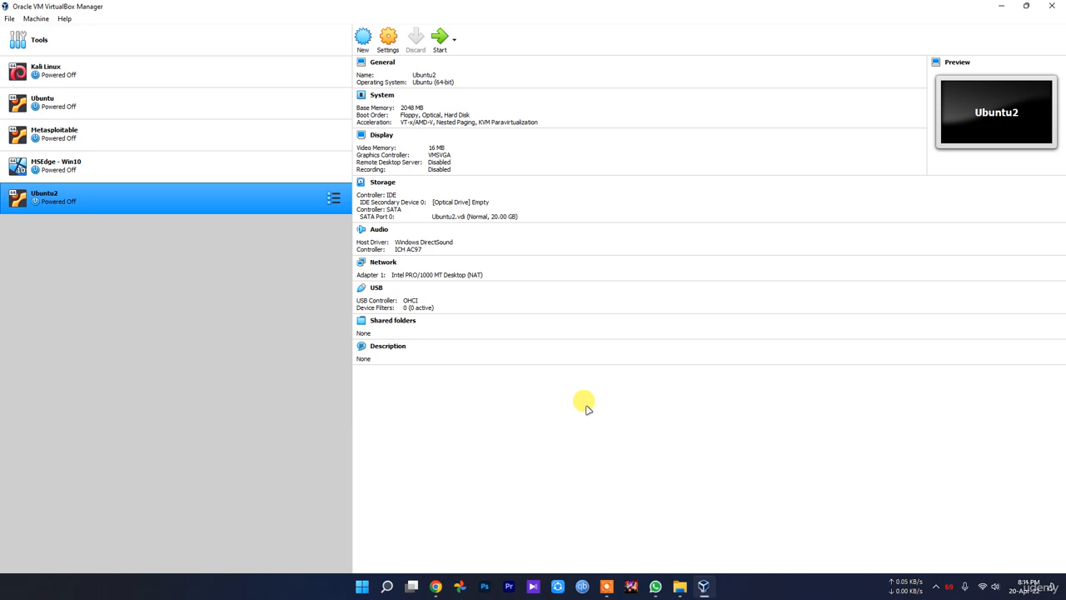
# Open the Ubuntu2 machine's settings and assign it 2 processors
pyautogui.click(388, 38)
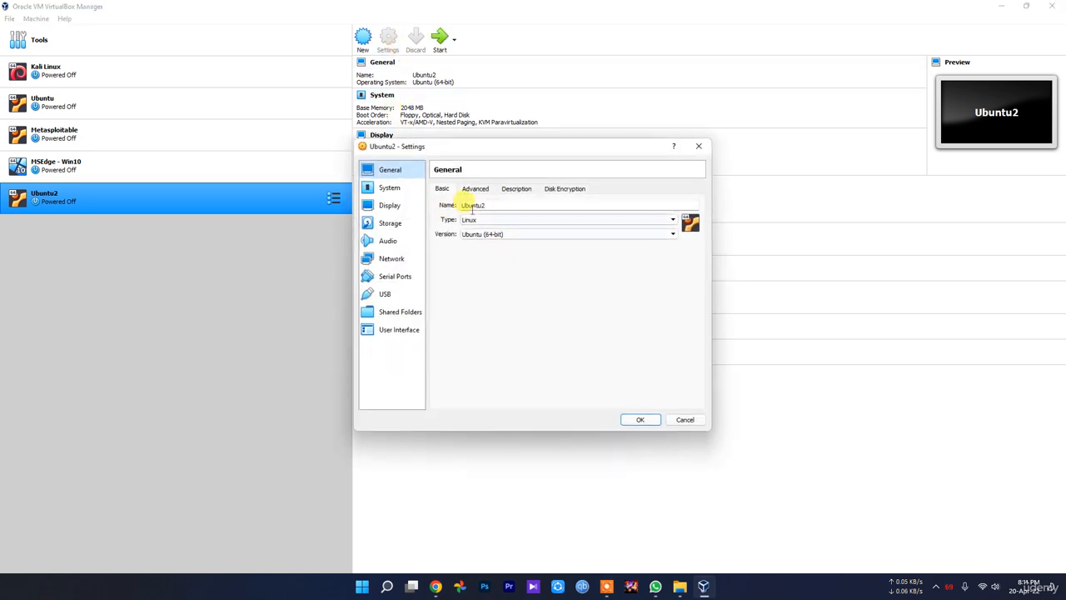
pyautogui.click(401, 190)
pyautogui.click(496, 188)
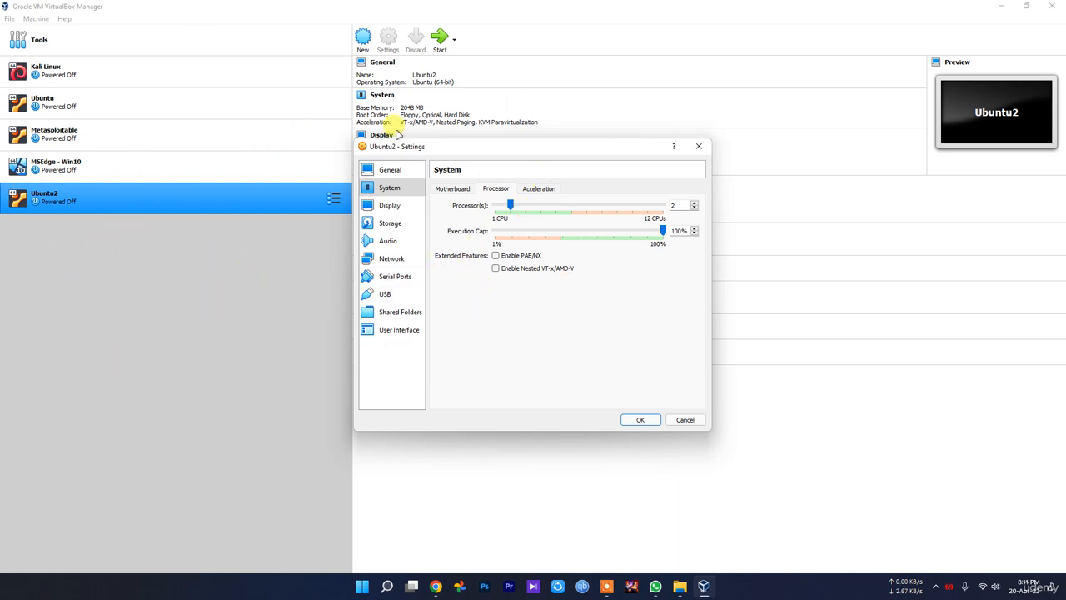
pyautogui.click(455, 190)
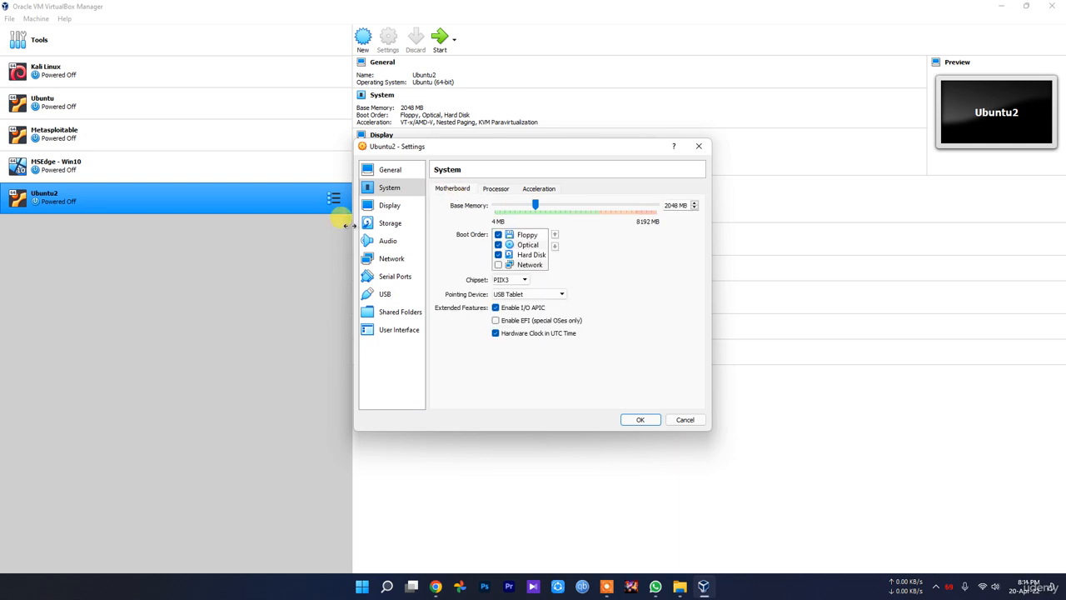
# Attach Ubuntu2's network Adapter 1 to Bridged Adapter and save the settings
pyautogui.click(389, 205)
pyautogui.click(391, 223)
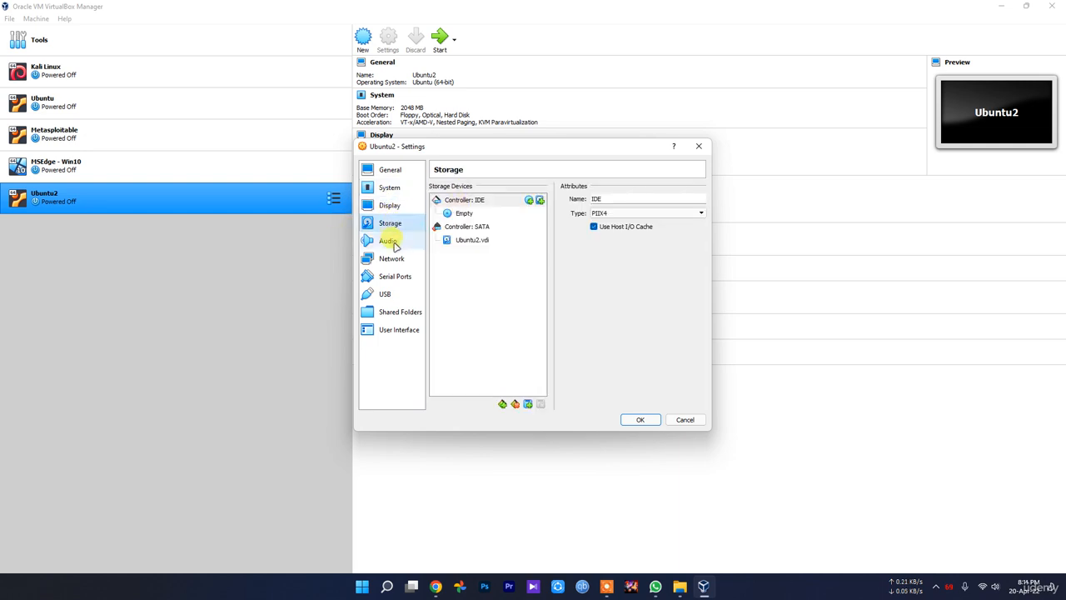
pyautogui.click(391, 241)
pyautogui.click(400, 260)
pyautogui.click(512, 221)
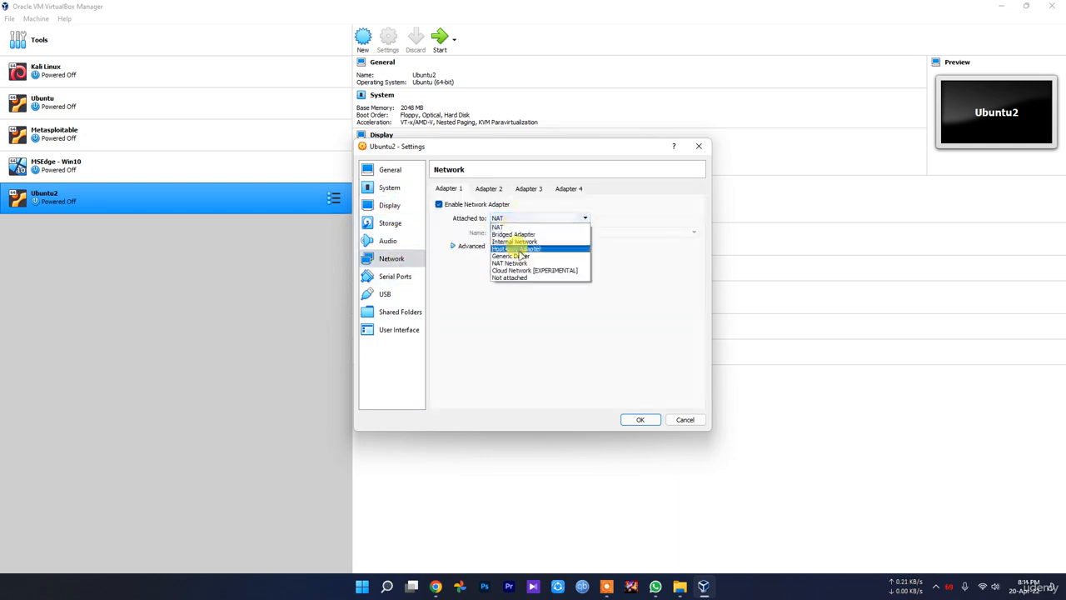
pyautogui.click(515, 248)
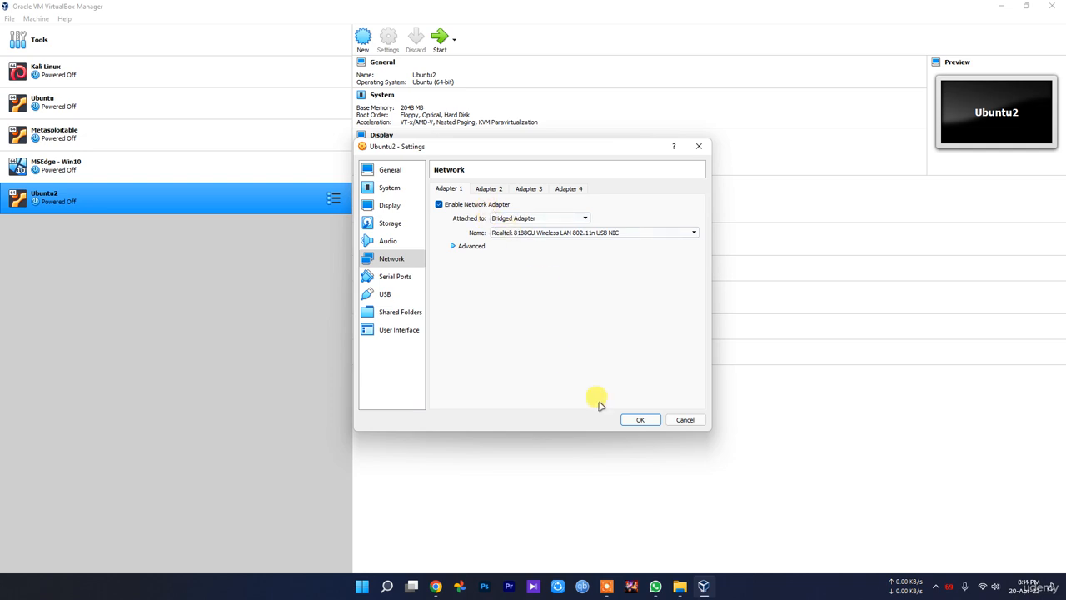
pyautogui.click(642, 419)
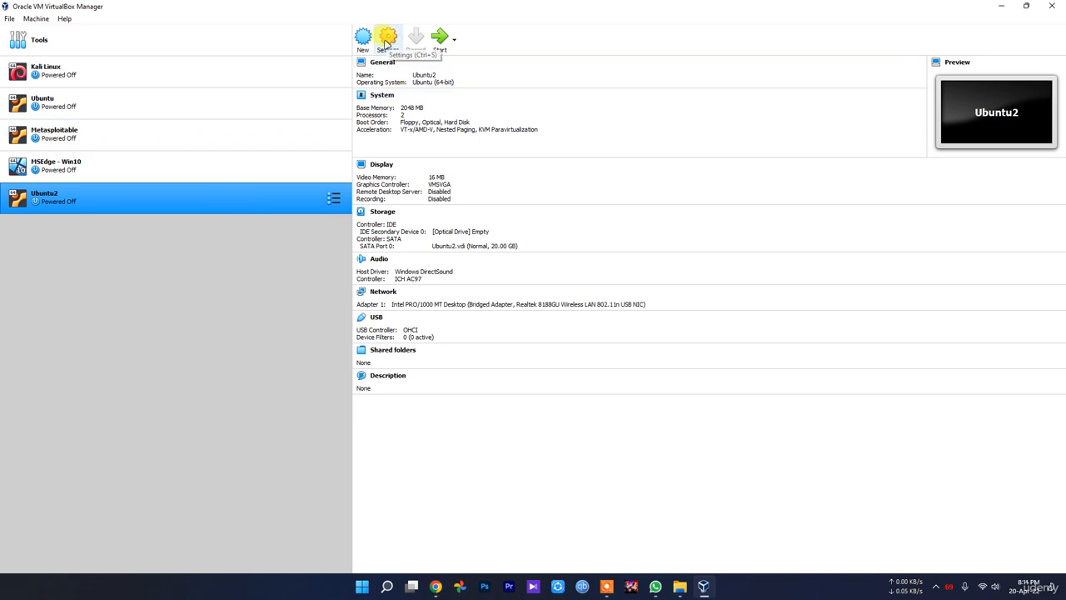
# Load the ubuntu-20.04.3-desktop-amd64 disc image into Ubuntu2's empty IDE optical drive and save the settings
pyautogui.click(385, 39)
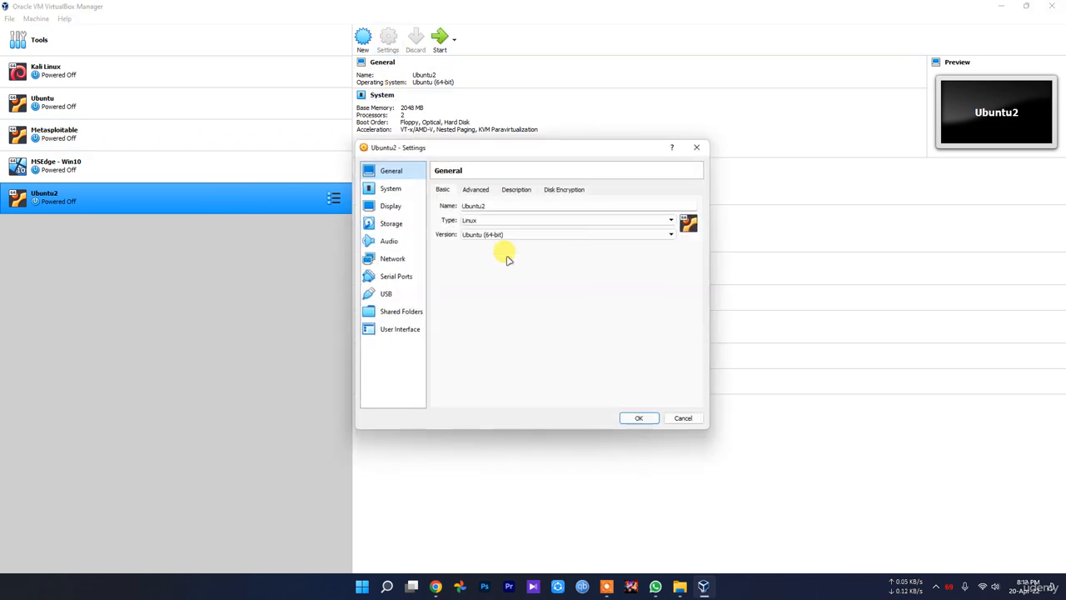
pyautogui.click(393, 222)
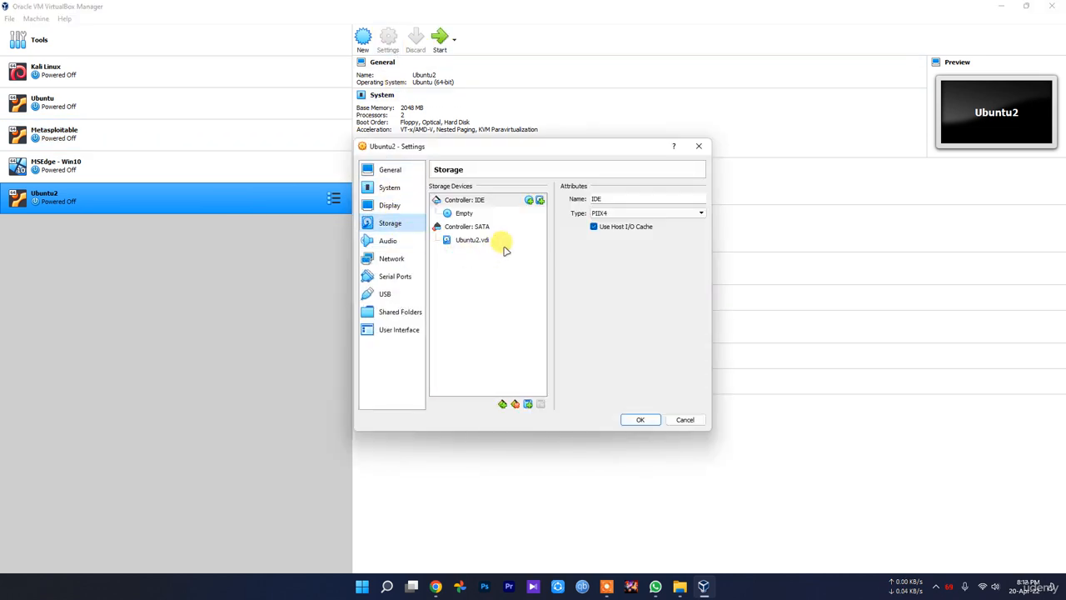
pyautogui.click(467, 213)
pyautogui.click(699, 201)
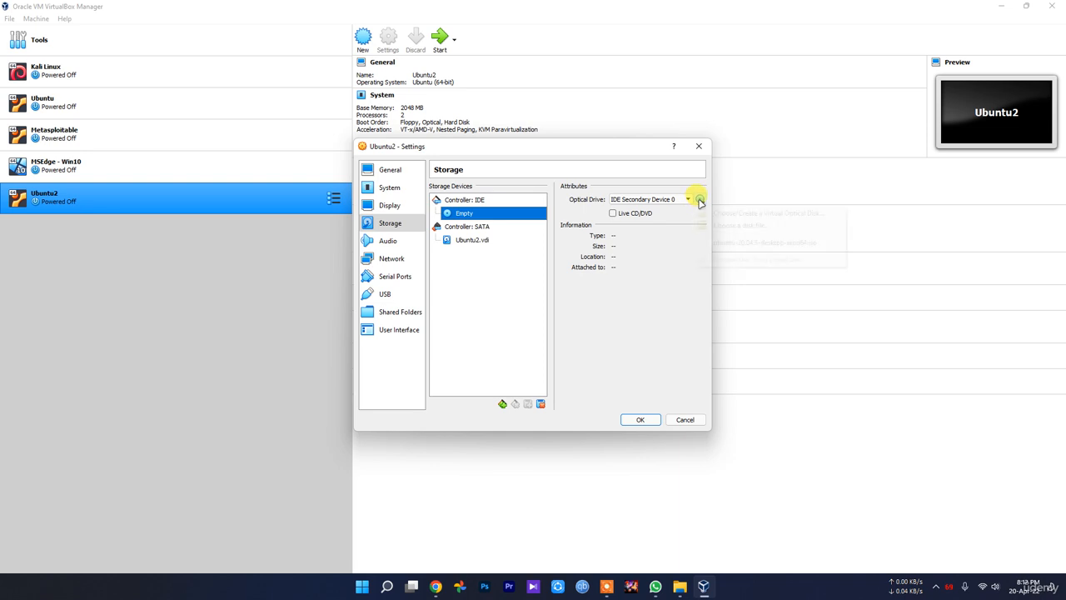
pyautogui.click(738, 227)
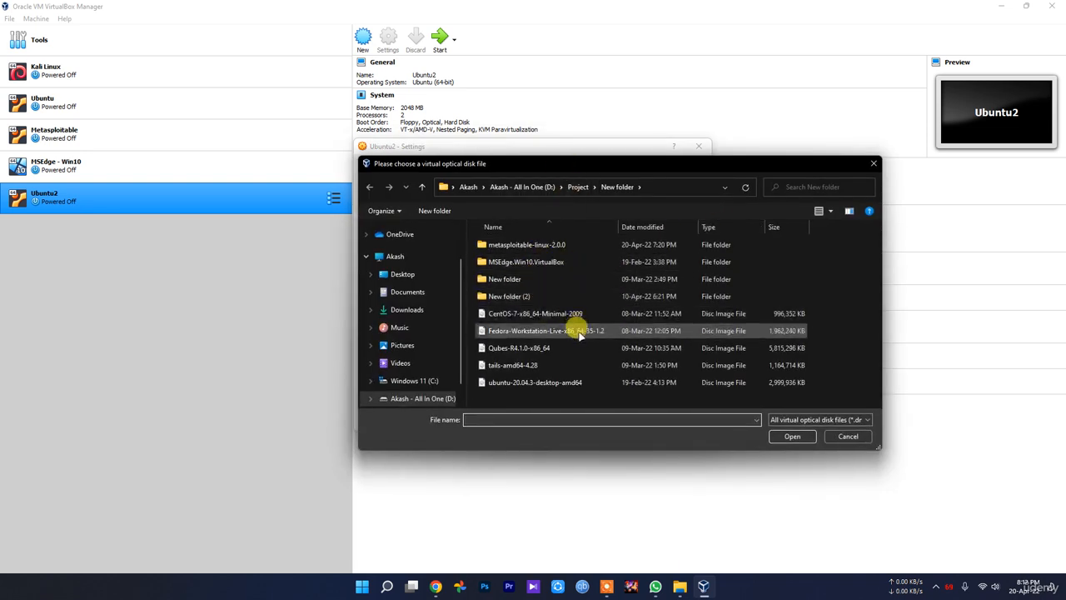
pyautogui.click(535, 384)
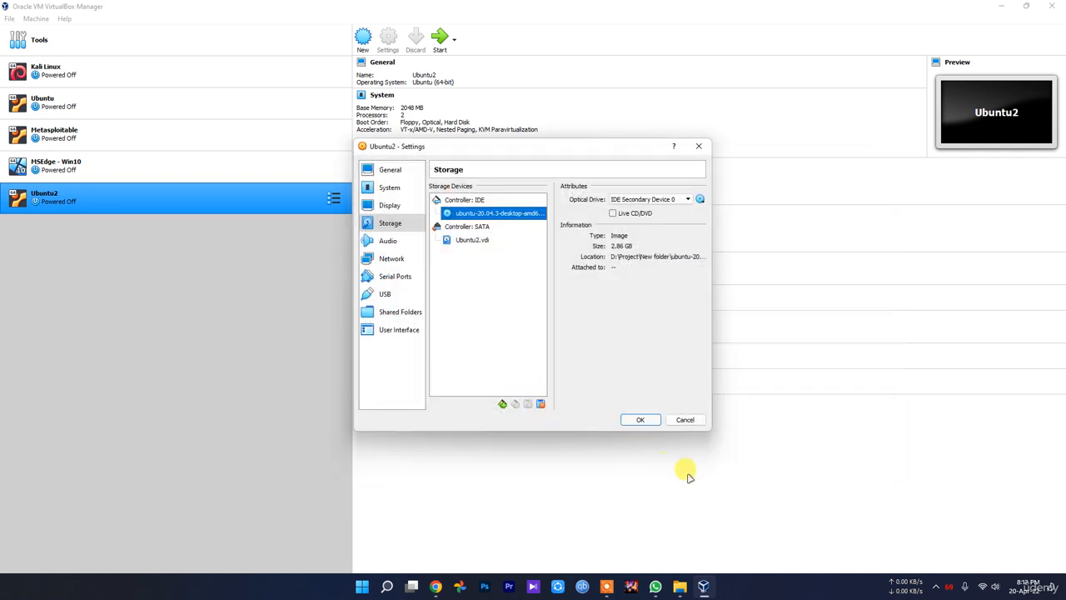
pyautogui.click(642, 419)
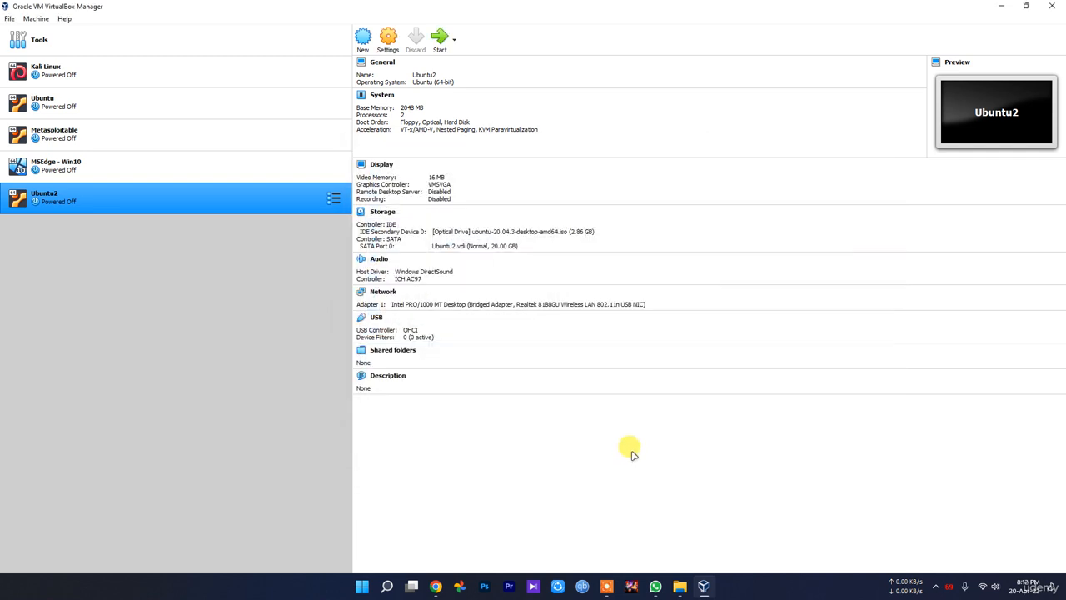
# Start the Ubuntu2 machine, dismiss its notification messages, and choose to try Ubuntu without installing
pyautogui.click(440, 37)
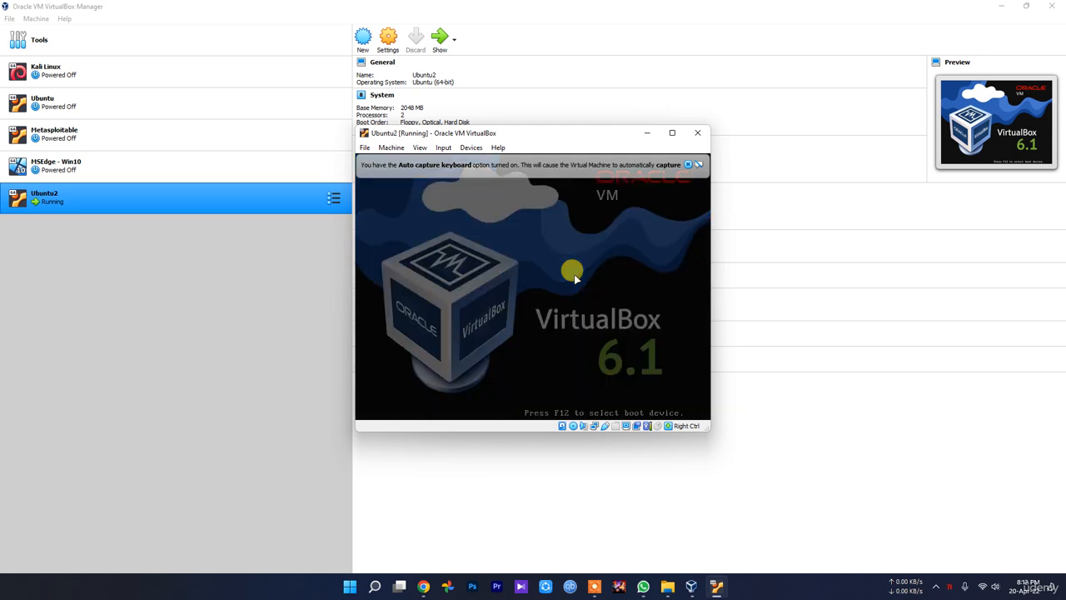
pyautogui.click(688, 165)
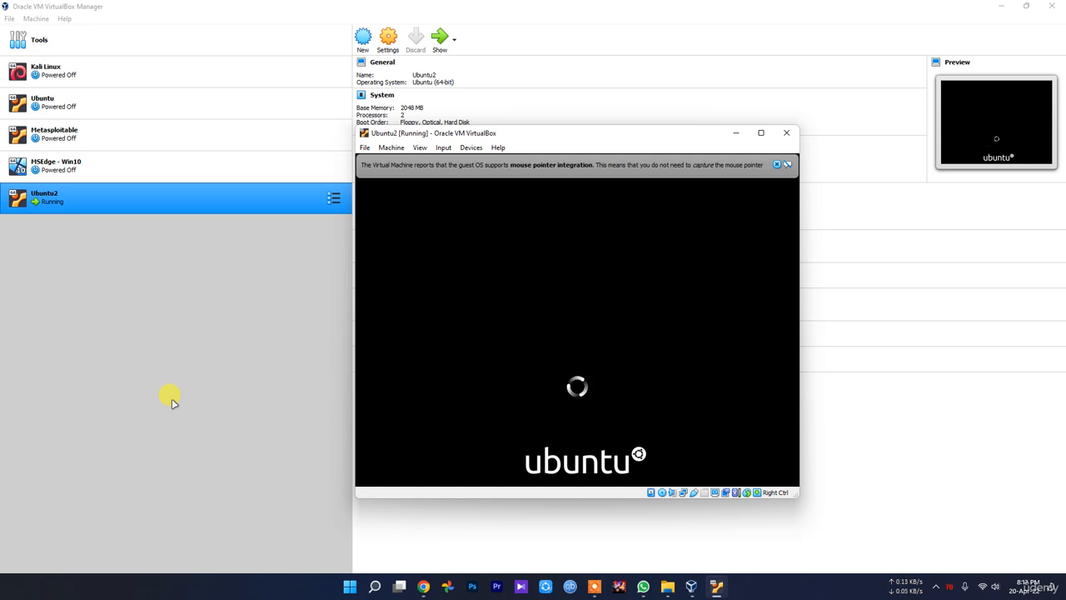
pyautogui.click(776, 164)
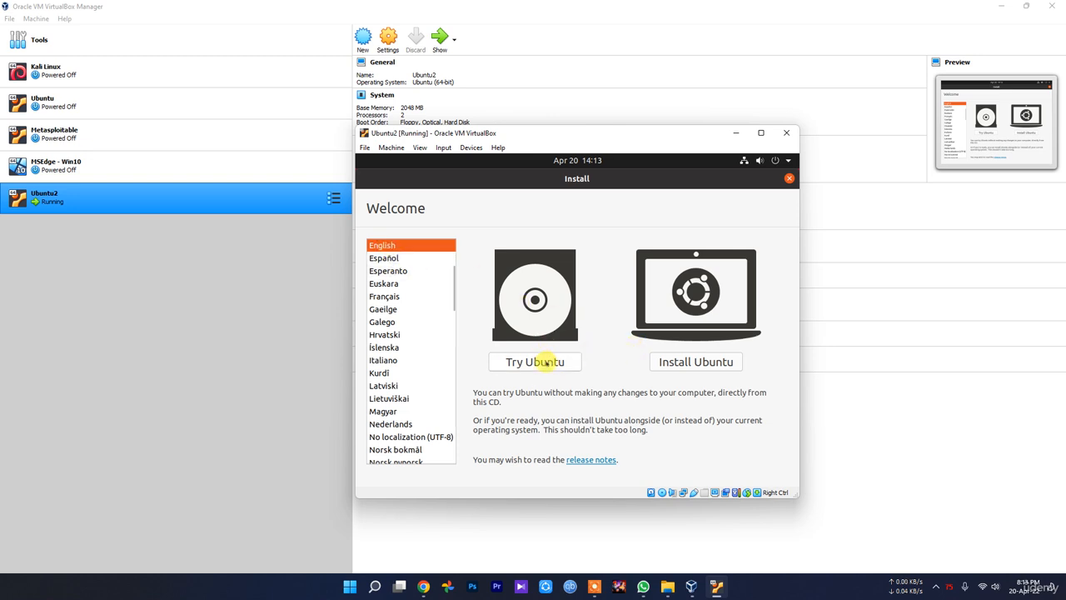
pyautogui.click(538, 364)
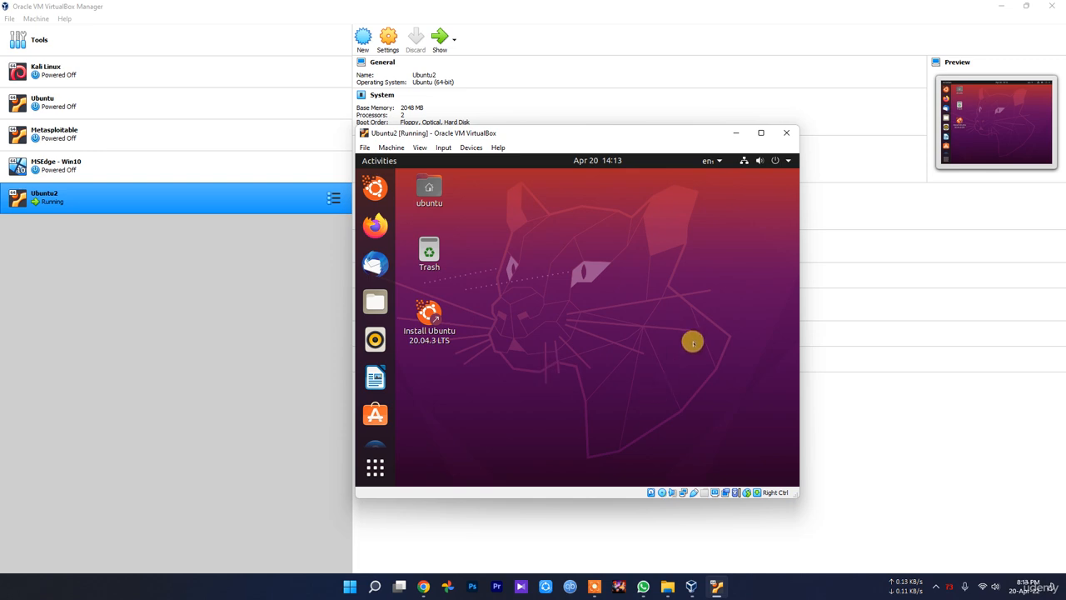
# Search Ubuntu's applications for "term" and open the Terminal
pyautogui.click(375, 472)
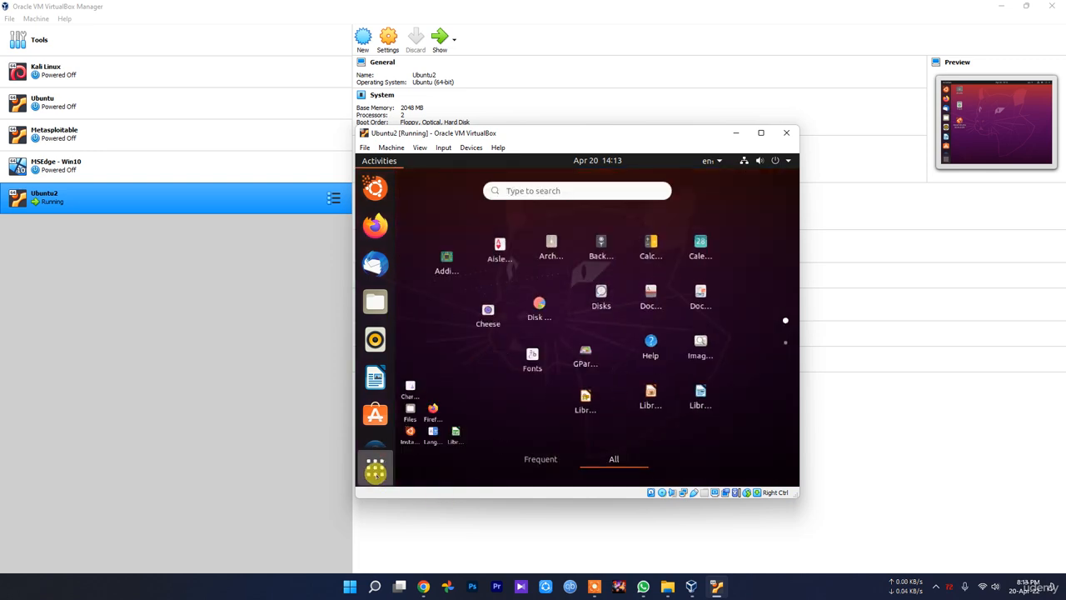
pyautogui.click(375, 471)
pyautogui.click(375, 471)
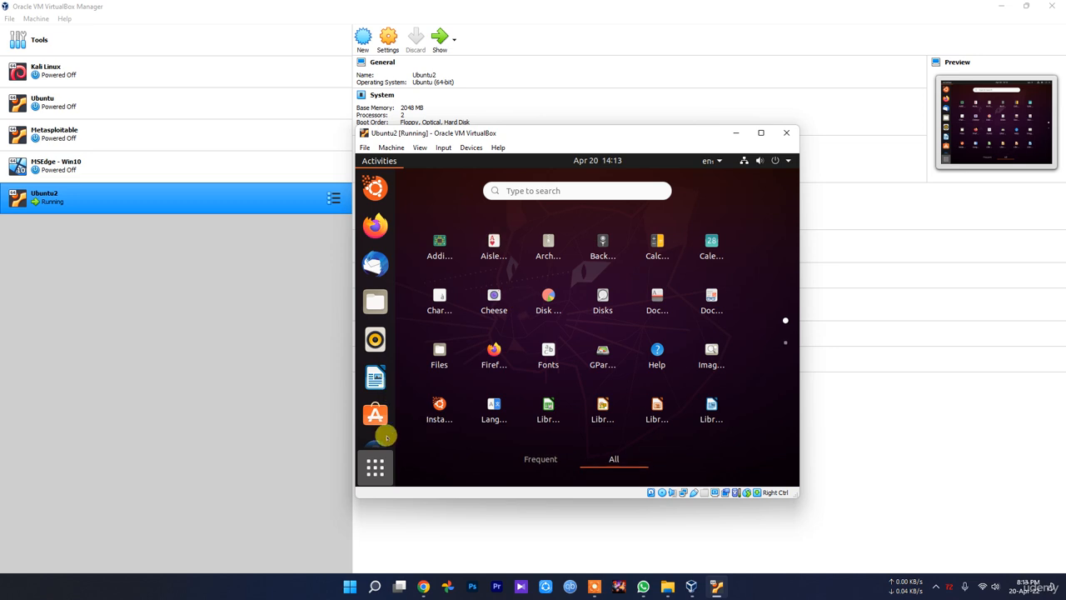
pyautogui.scroll(-1, 381, 429)
pyautogui.click(565, 189)
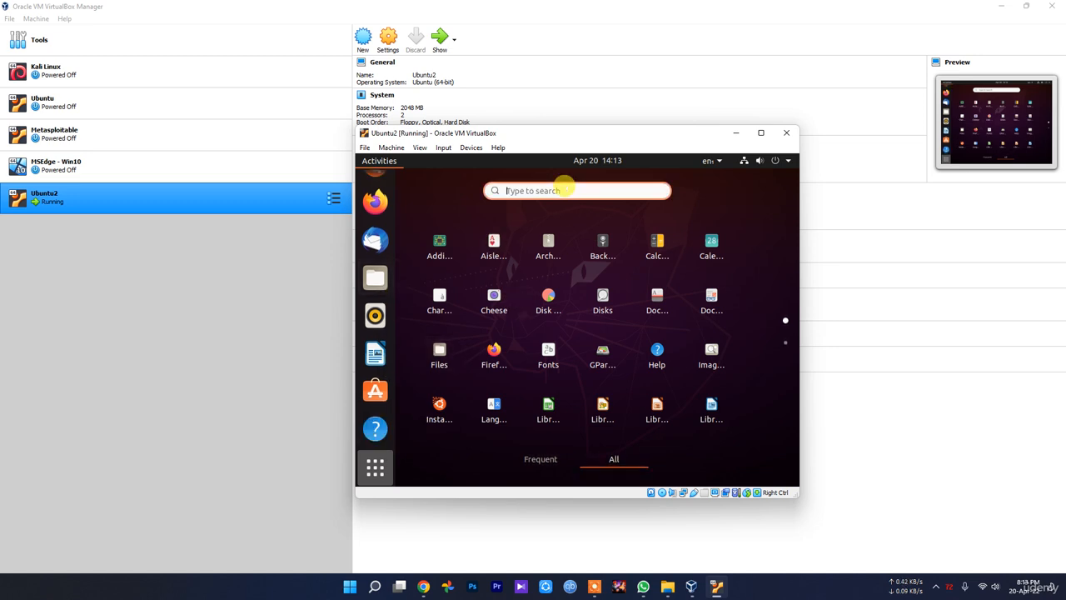
pyautogui.write('term')
pyautogui.click(557, 246)
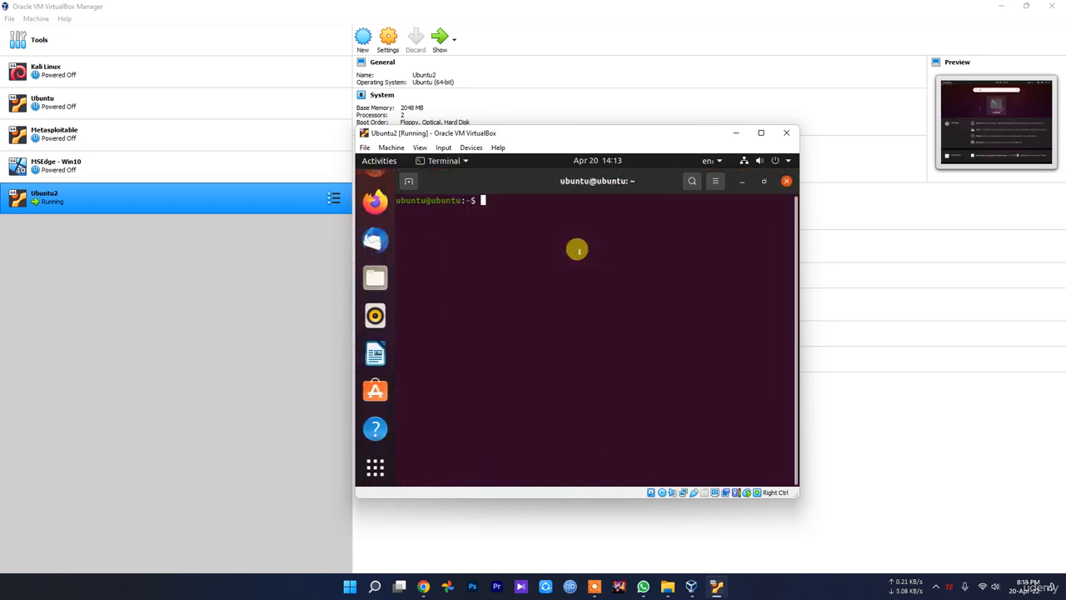
# Try to list the network interfaces with ifconfig in the Terminal
pyautogui.write('tu:~$ i')
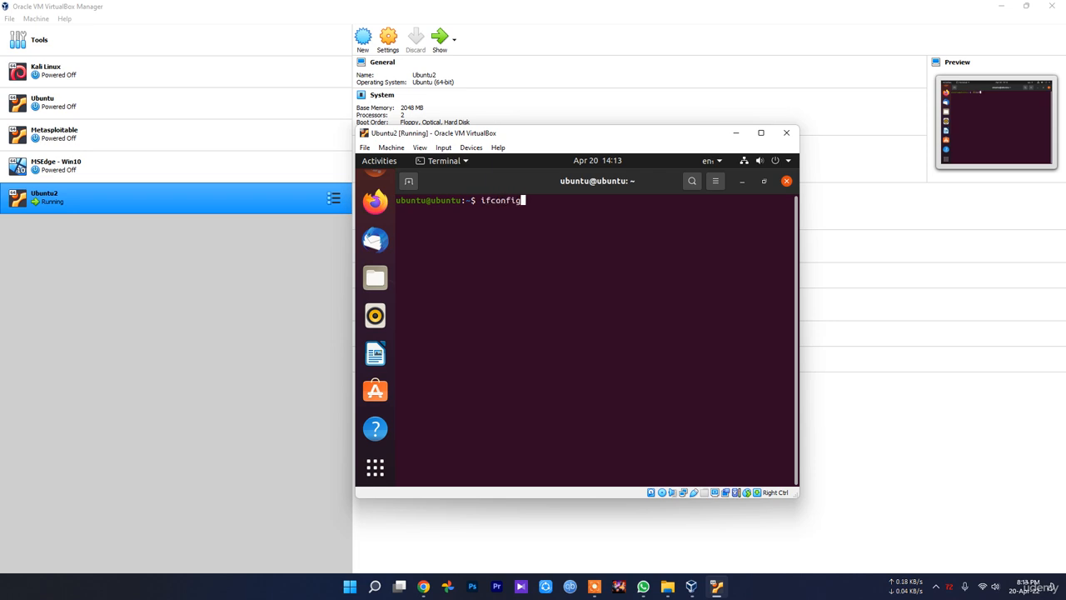
pyautogui.write('fconfig')
pyautogui.press('Return')
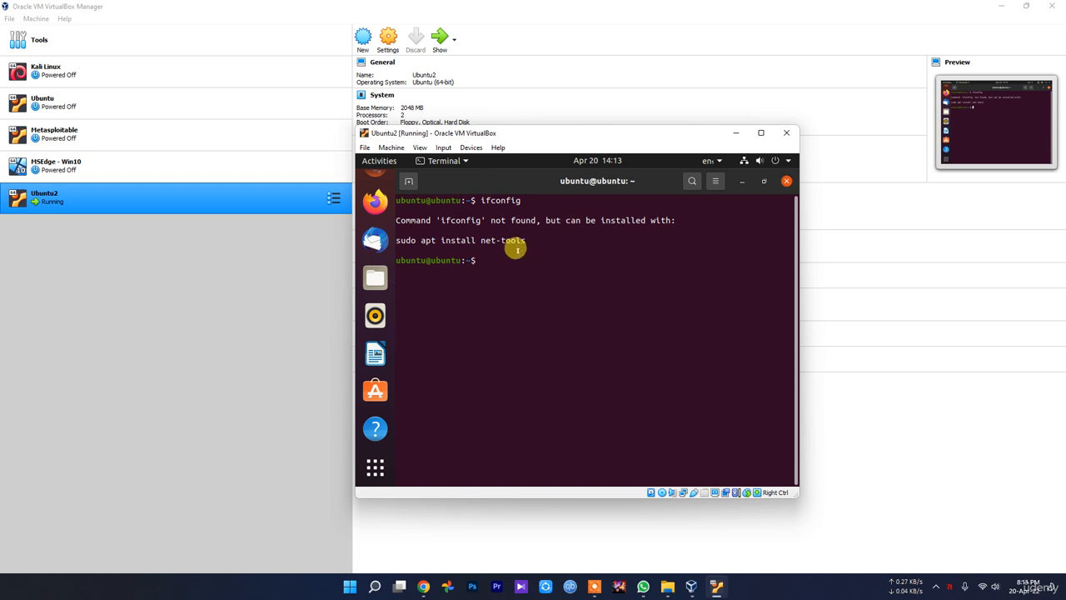
# Copy the suggested command sudo apt install net-tools to the prompt and run it
pyautogui.moveTo(531, 240); pyautogui.dragTo(398, 240)
pyautogui.rightClick(399, 241)
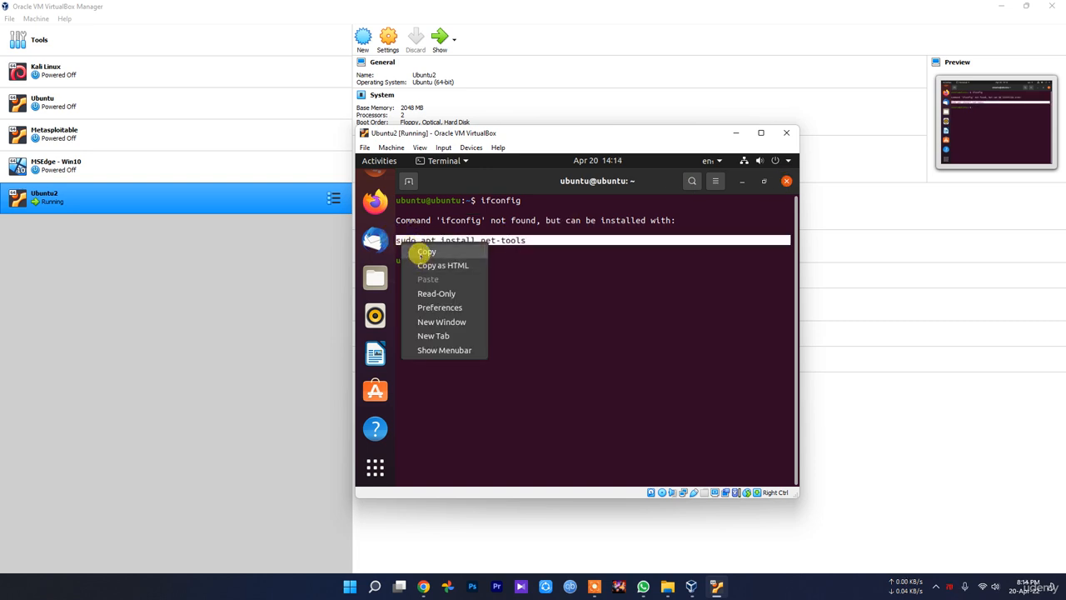
pyautogui.click(423, 252)
pyautogui.rightClick(499, 260)
pyautogui.click(523, 298)
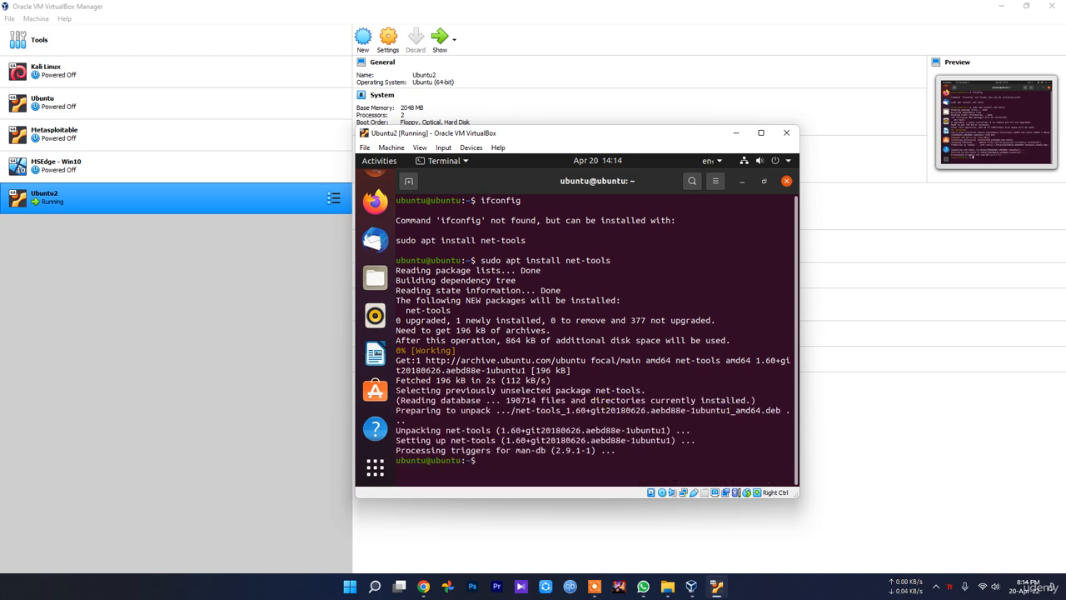
# Run ifconfig again and highlight the inet address of the enp0s3 interface
pyautogui.write('ig')
pyautogui.press('Return')
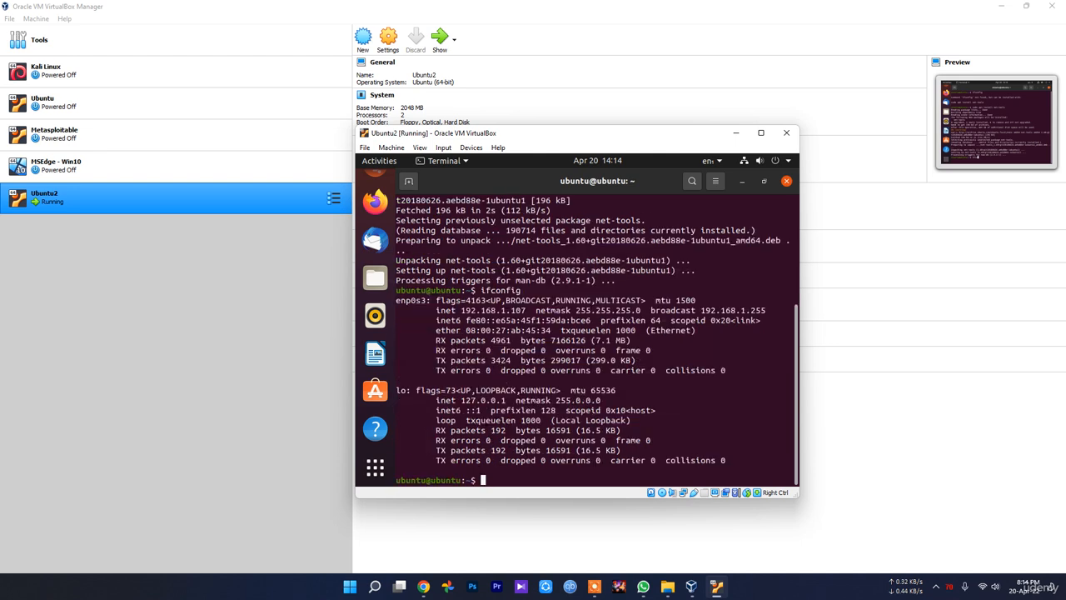
pyautogui.moveTo(524, 310); pyautogui.dragTo(460, 310)
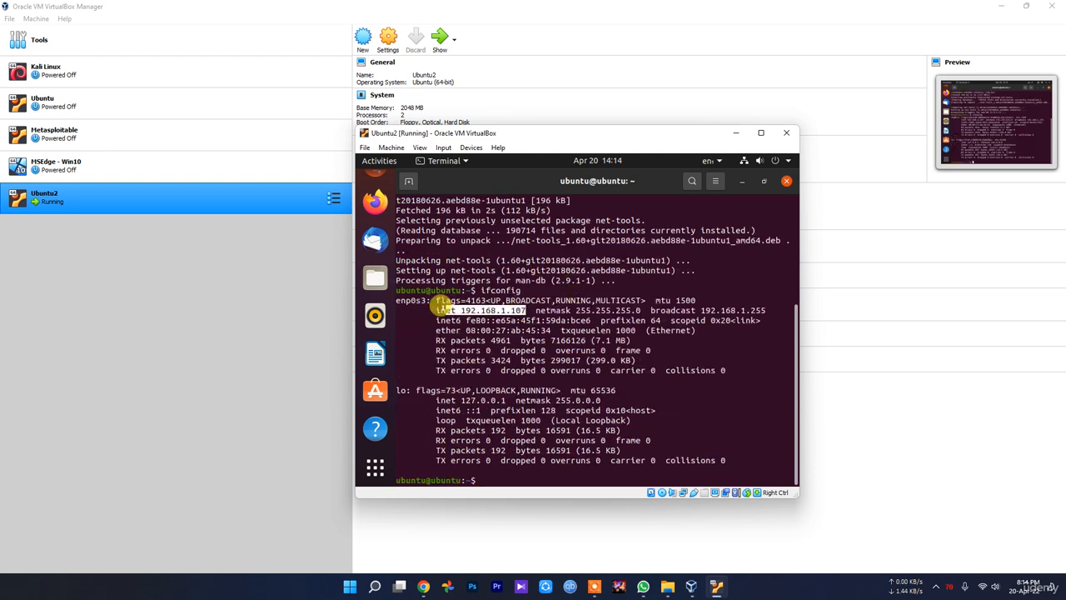
pyautogui.click(511, 358)
# Open Firefox inside Ubuntu and search the web for "google" to test the internet connection
pyautogui.click(374, 202)
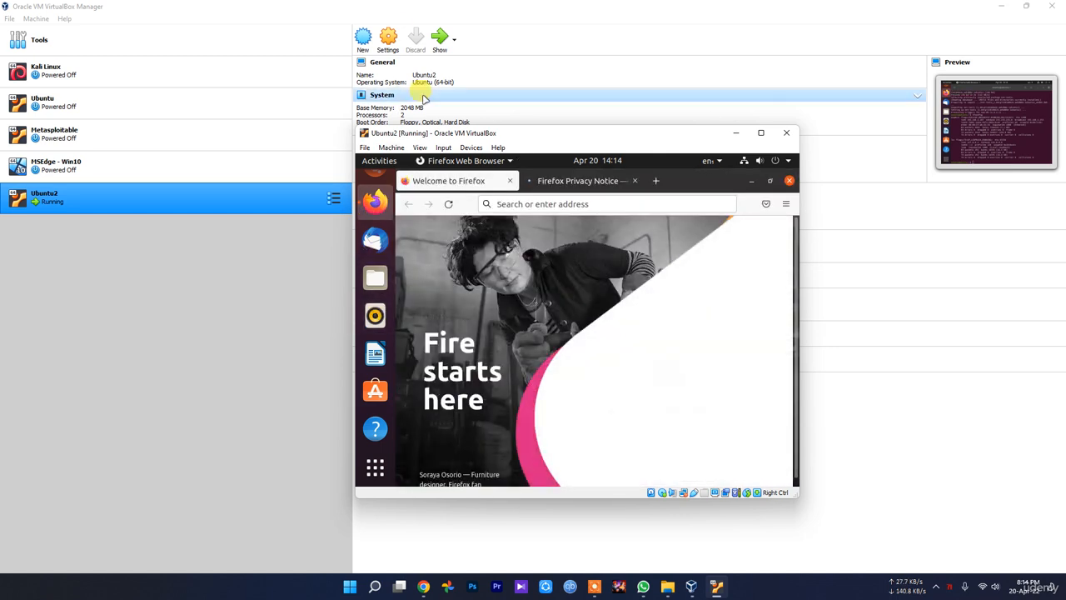
pyautogui.click(538, 204)
pyautogui.write('g')
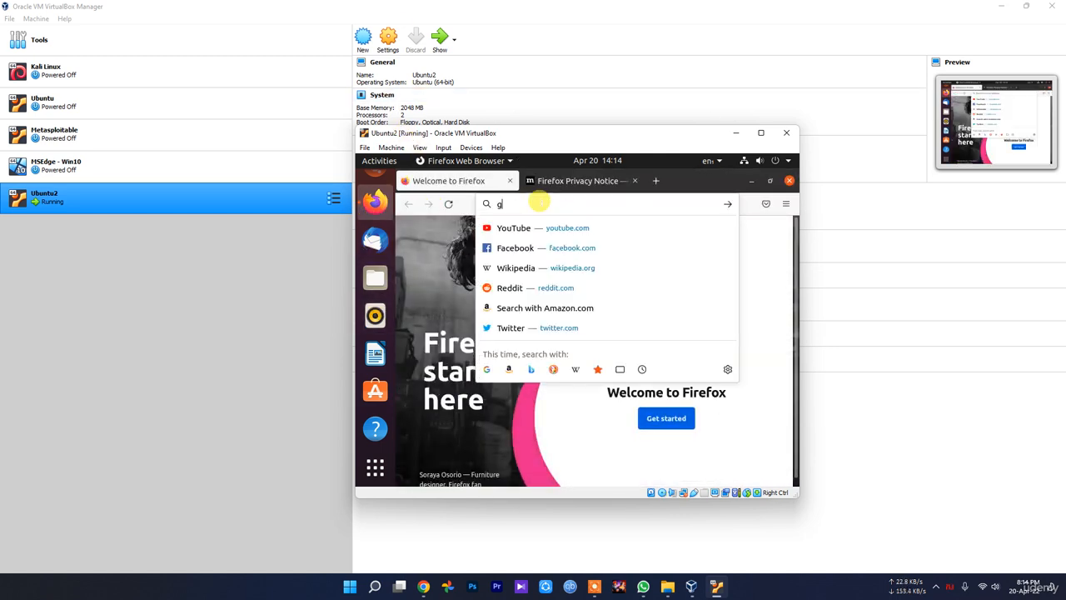
pyautogui.write('oogle')
pyautogui.press('Return')
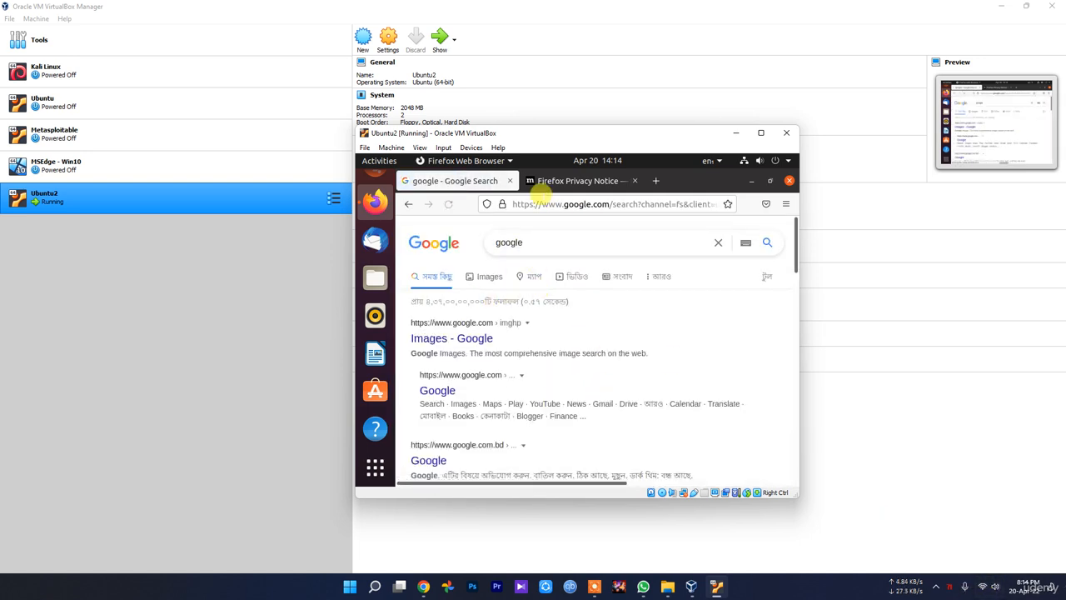
# Close Firefox with all its tabs and close the Terminal window
pyautogui.click(788, 180)
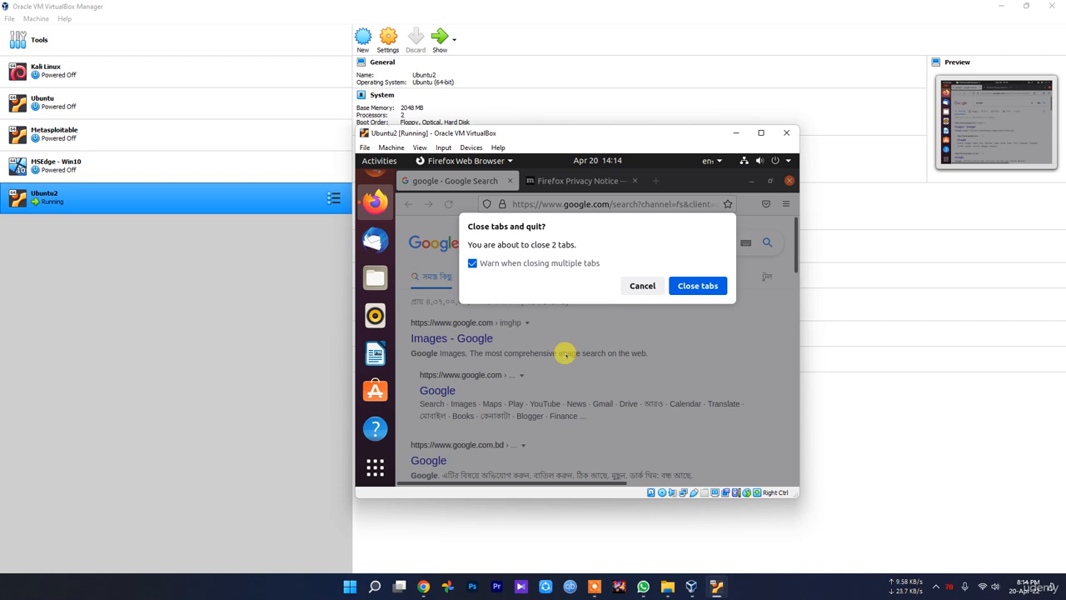
pyautogui.click(682, 296)
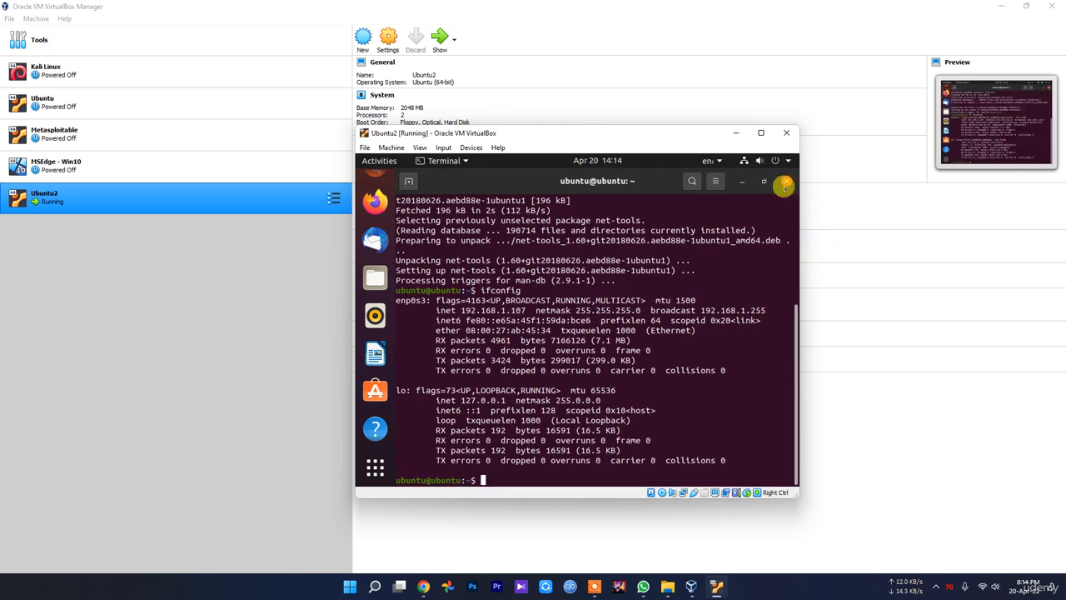
pyautogui.click(785, 185)
# Look at the Power Off / Log Out options in Ubuntu's system menu and close it again
pyautogui.click(772, 160)
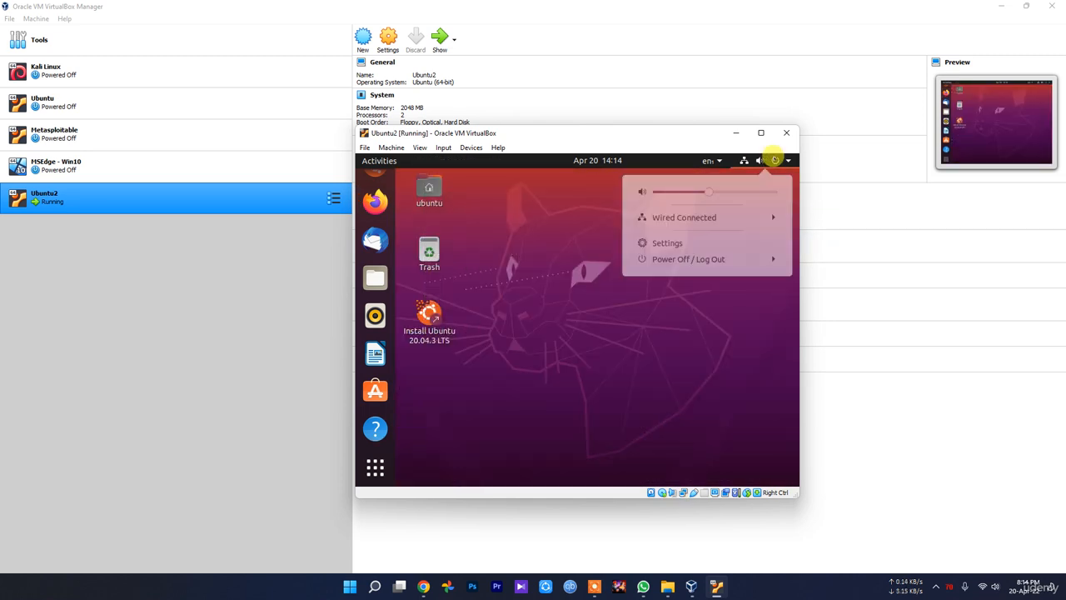
pyautogui.click(683, 261)
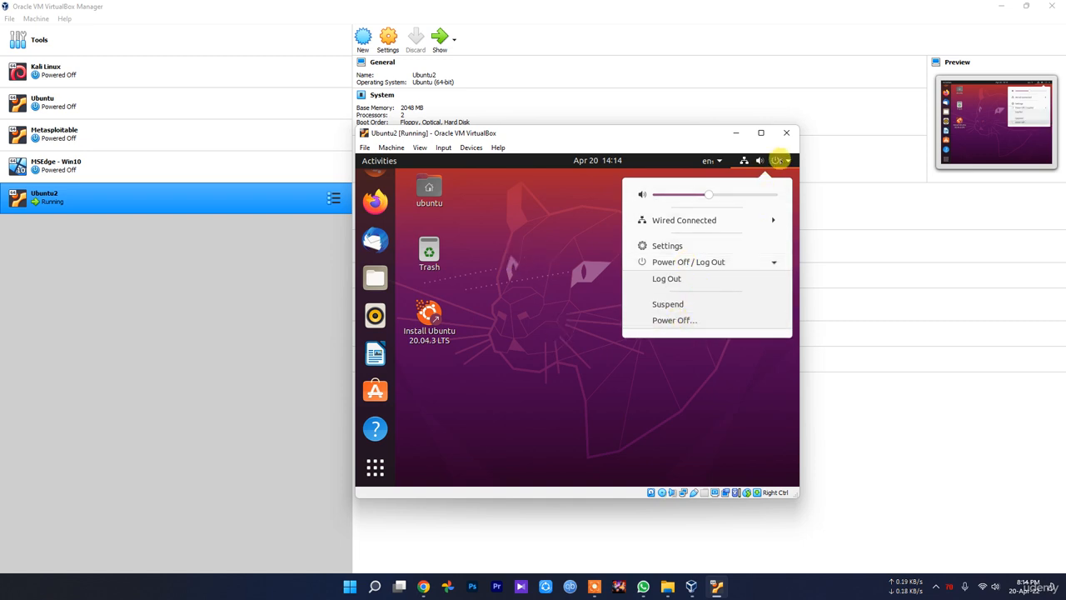
pyautogui.click(776, 161)
# Show Ubuntu's frequent and all applications, search them for "sett" and open Settings
pyautogui.click(374, 466)
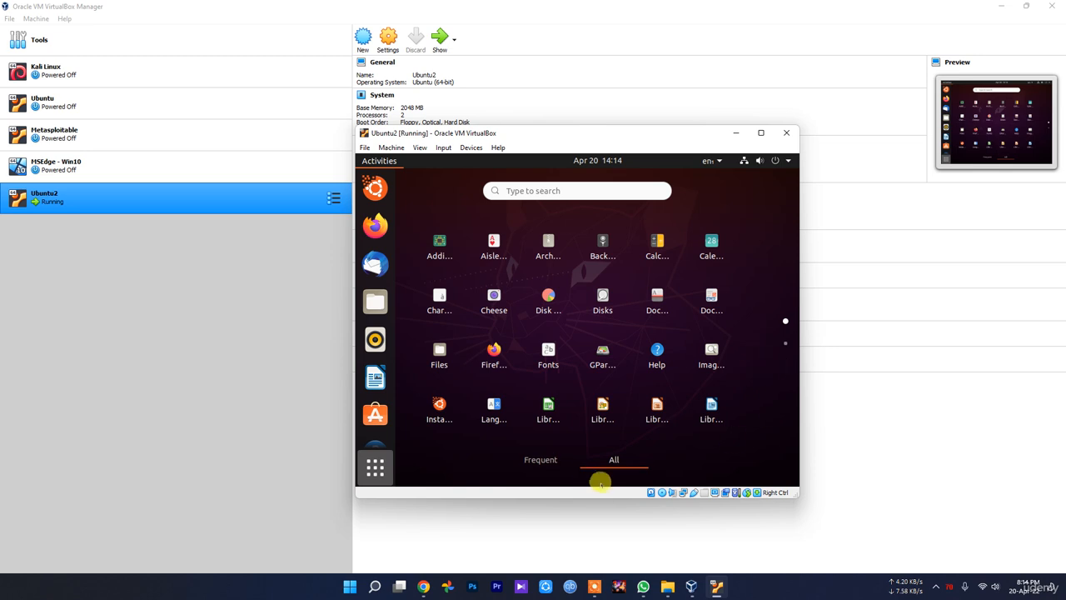
pyautogui.click(526, 458)
pyautogui.click(608, 460)
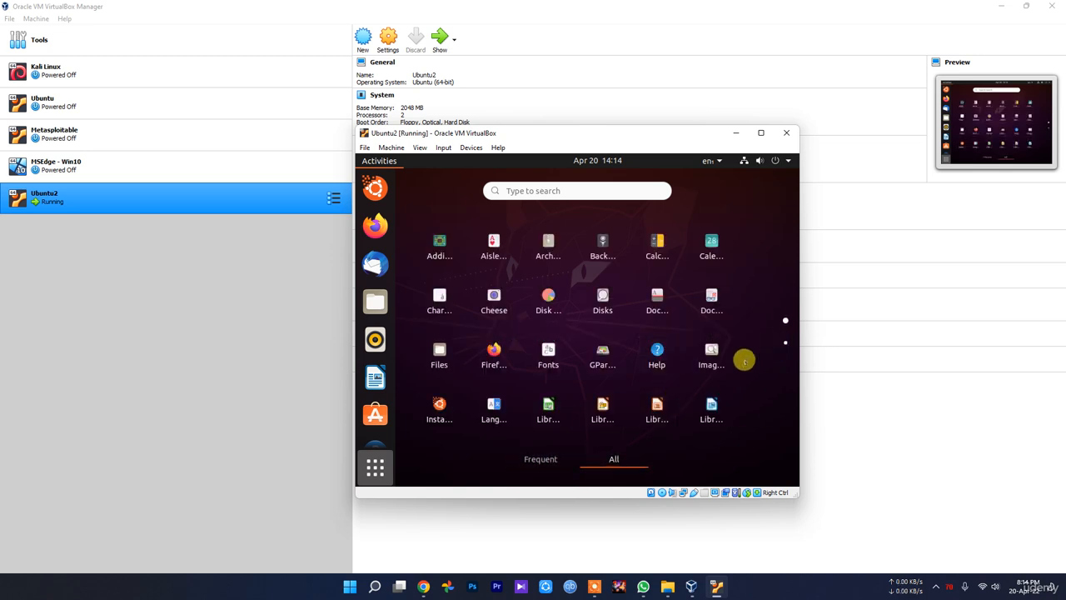
pyautogui.click(554, 190)
pyautogui.write('settl')
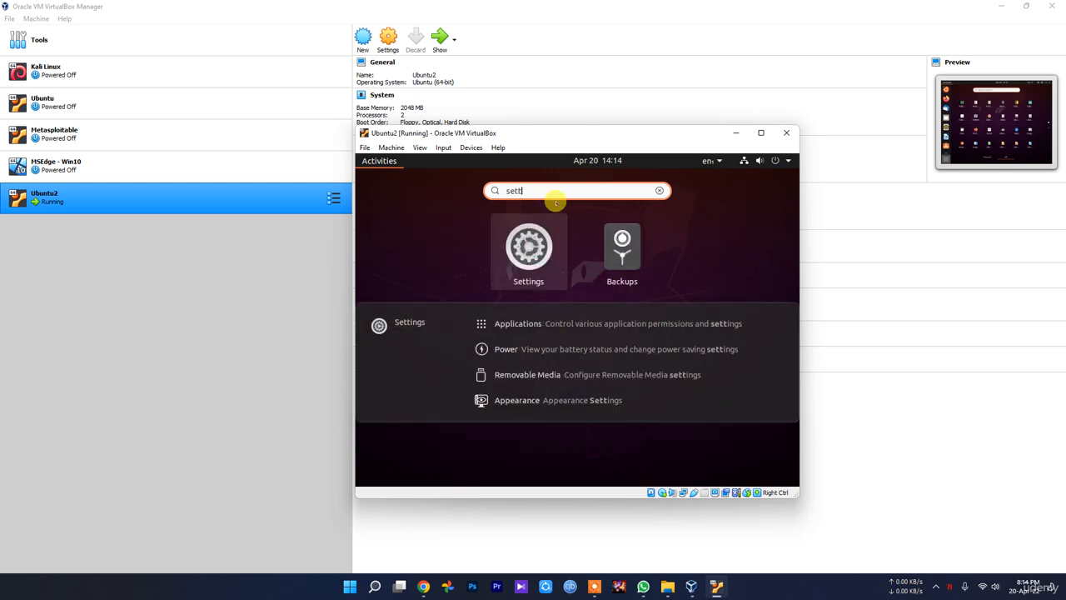
pyautogui.press('Return')
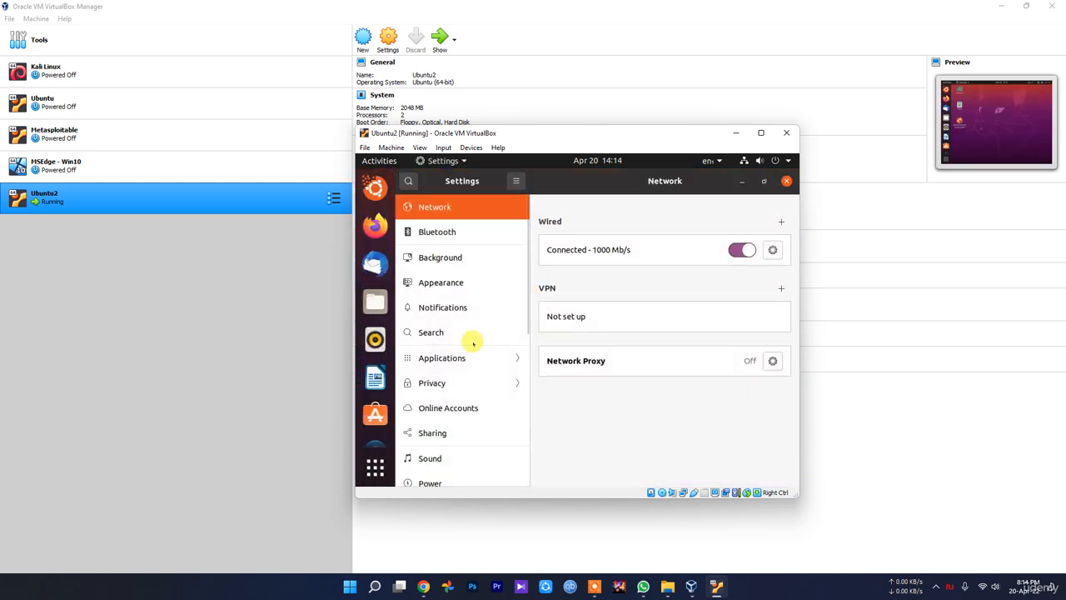
# Look through the Bluetooth, Background and Appearance settings and the rest of the Settings categories
pyautogui.click(460, 236)
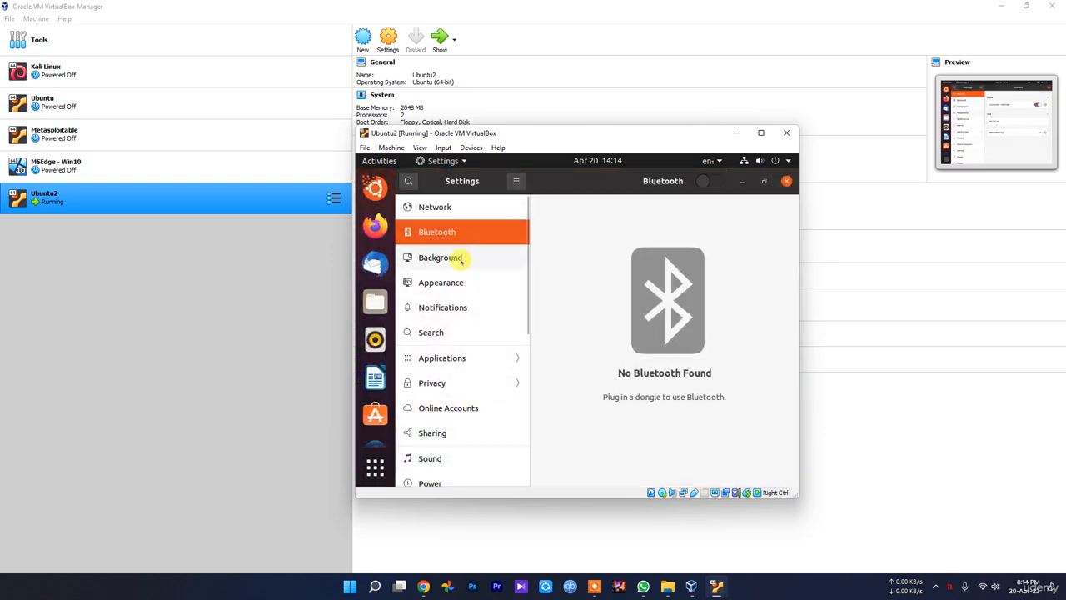
pyautogui.click(461, 258)
pyautogui.click(455, 282)
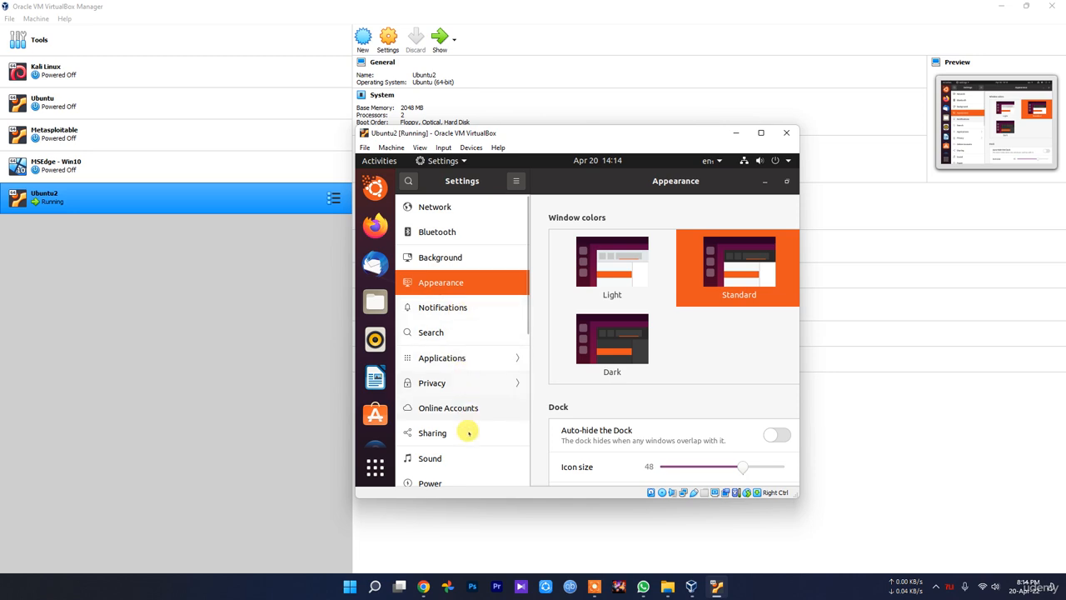
pyautogui.scroll(-5, 469, 441)
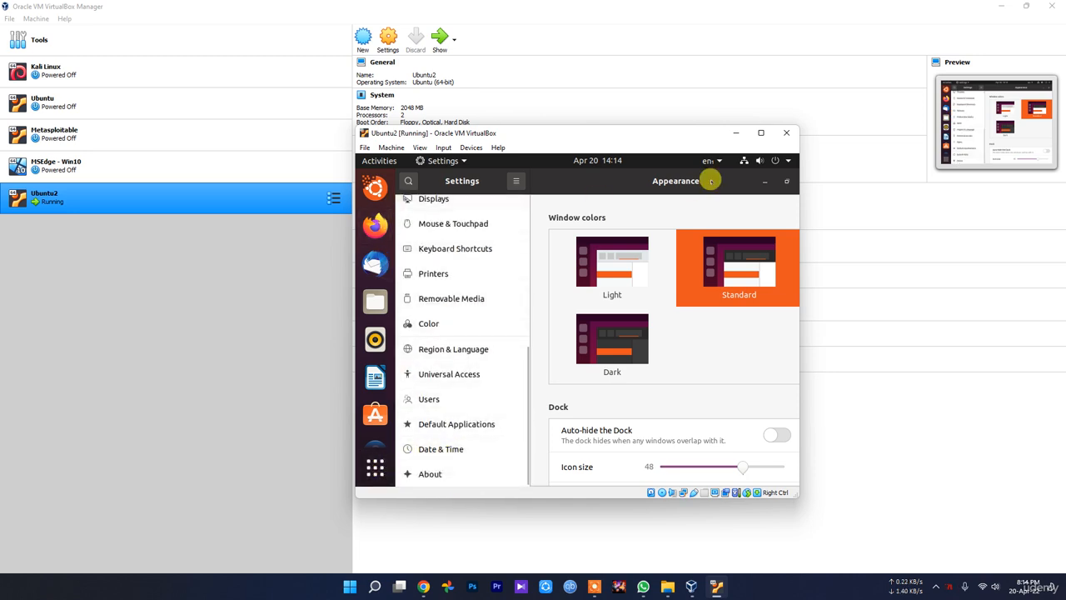
# Power off Ubuntu from its system menu and confirm the installation medium prompt to shut the machine down
pyautogui.click(419, 160)
pyautogui.click(385, 161)
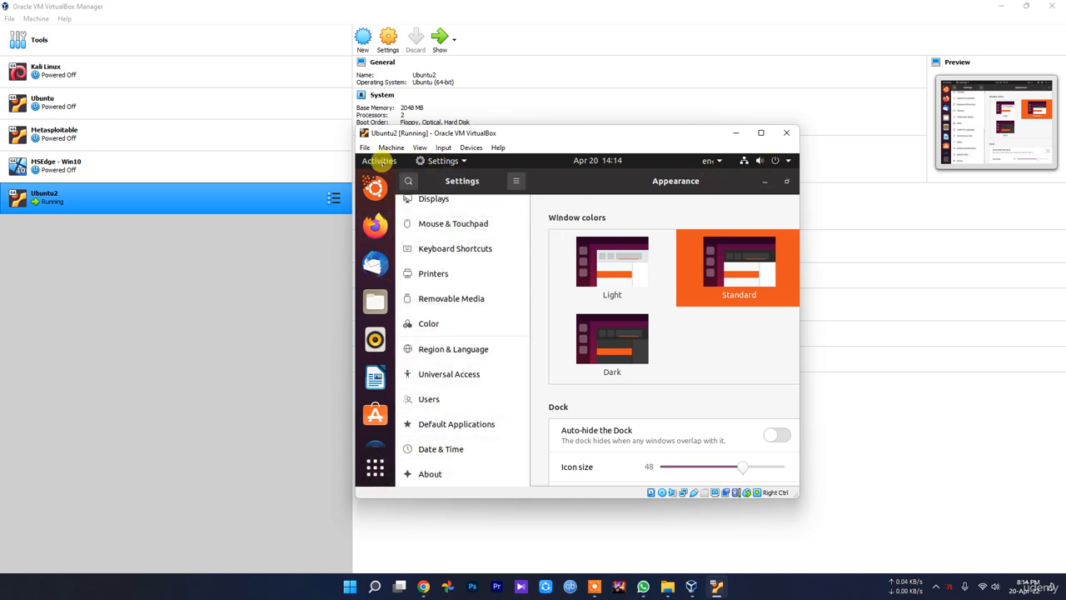
pyautogui.click(775, 160)
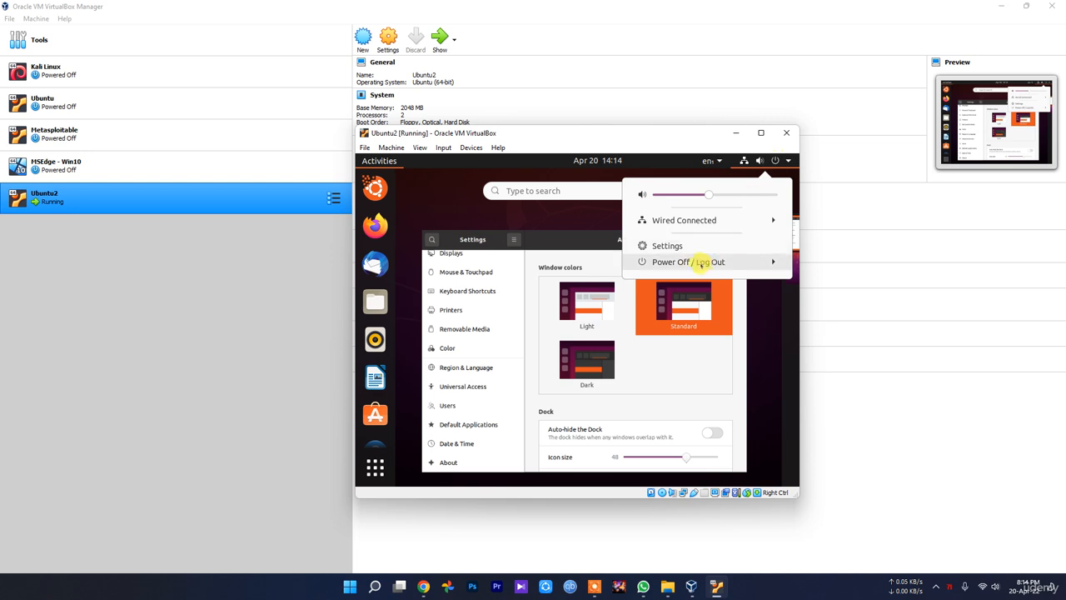
pyautogui.click(749, 261)
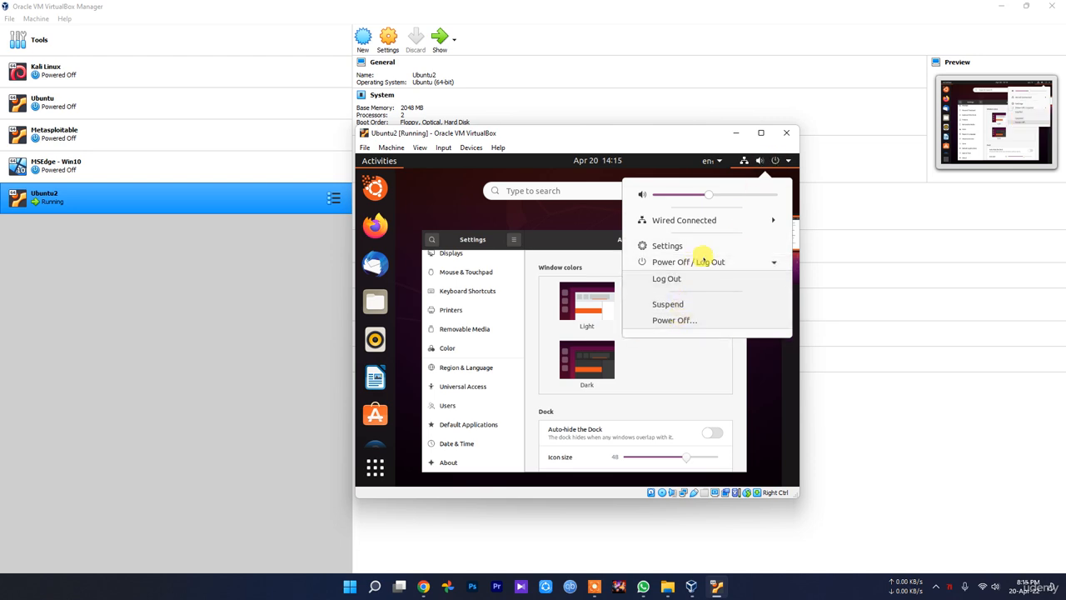
pyautogui.click(666, 320)
pyautogui.click(658, 356)
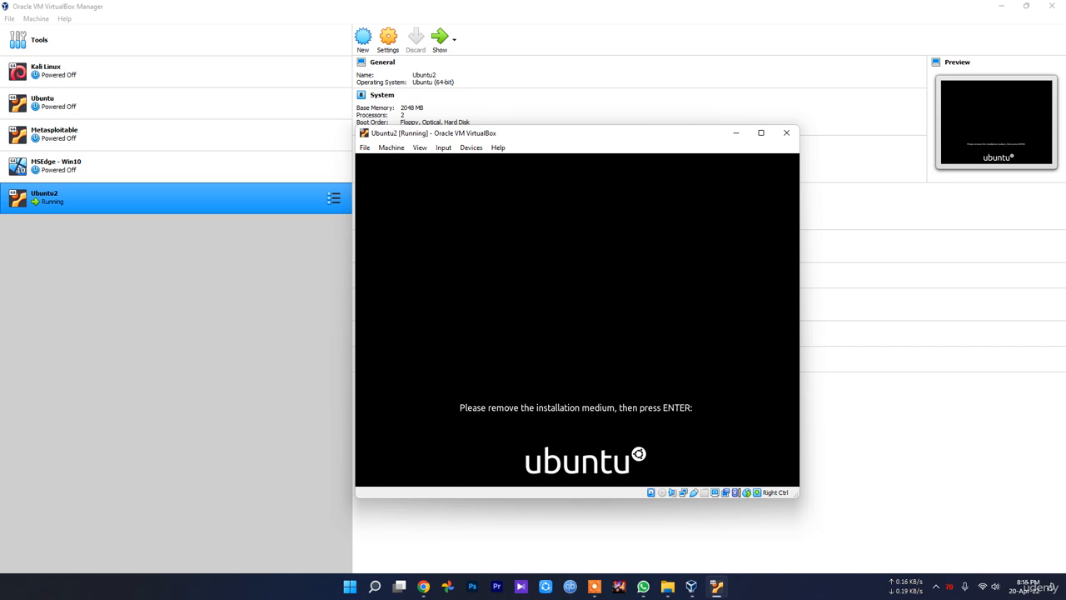
pyautogui.press('Return')
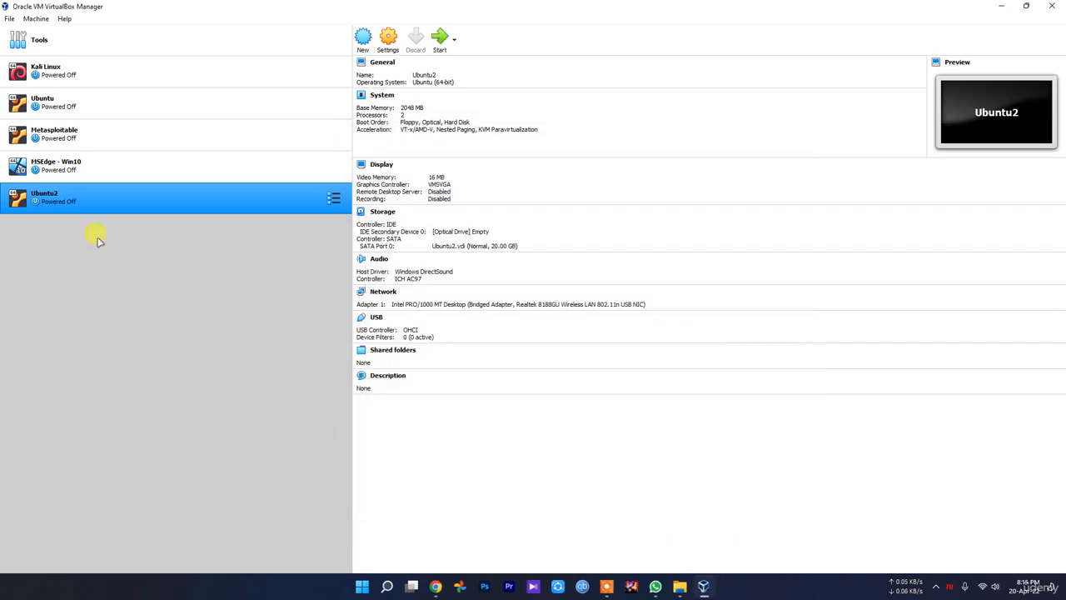
# Remove the Ubuntu2 virtual machine from VirtualBox and delete all its files
pyautogui.rightClick(84, 205)
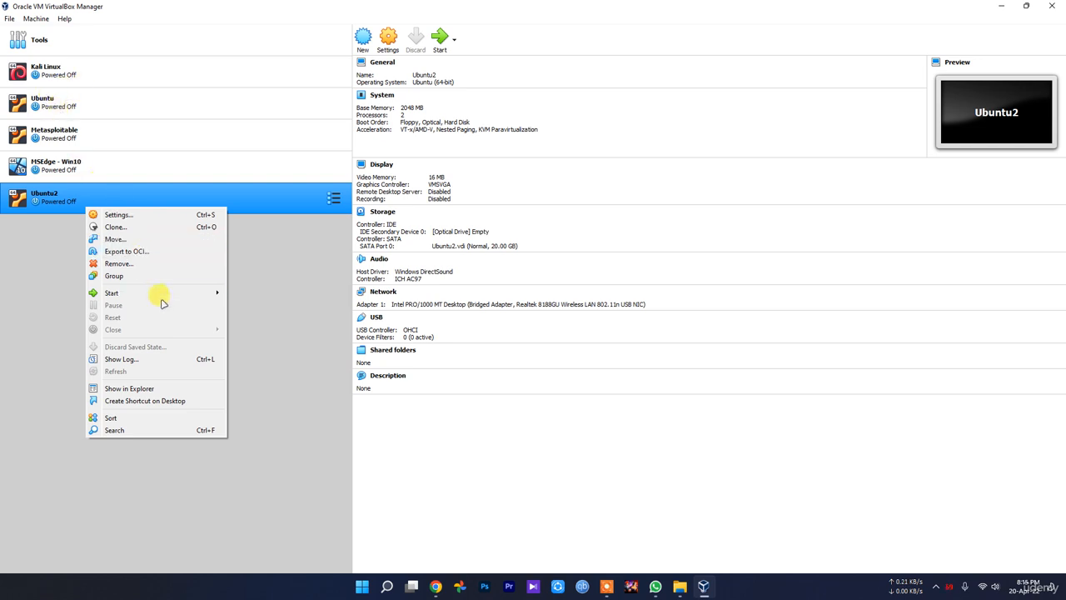
pyautogui.click(139, 263)
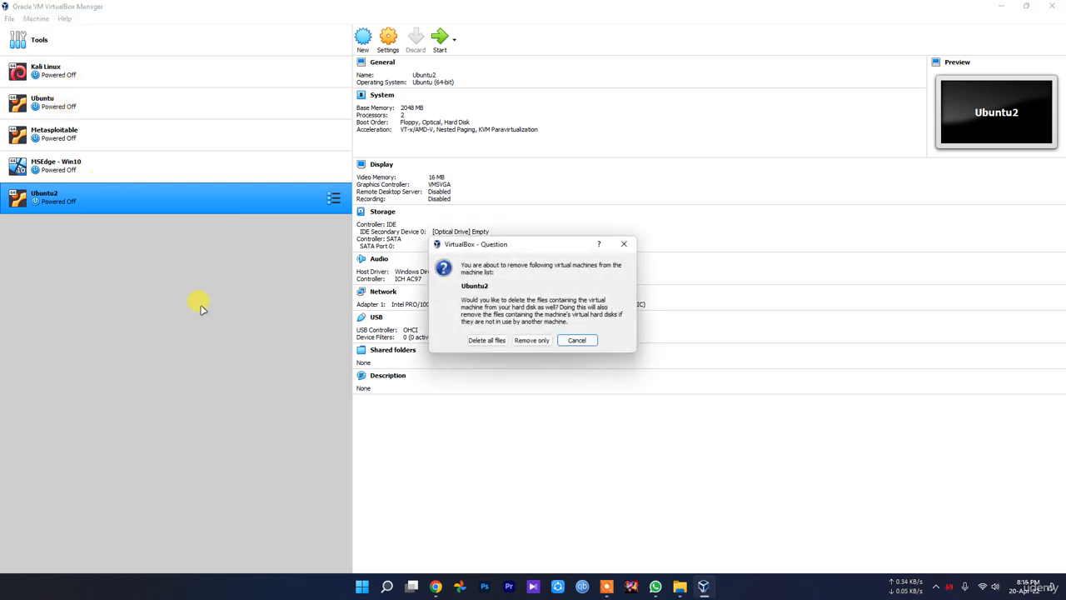
pyautogui.click(488, 341)
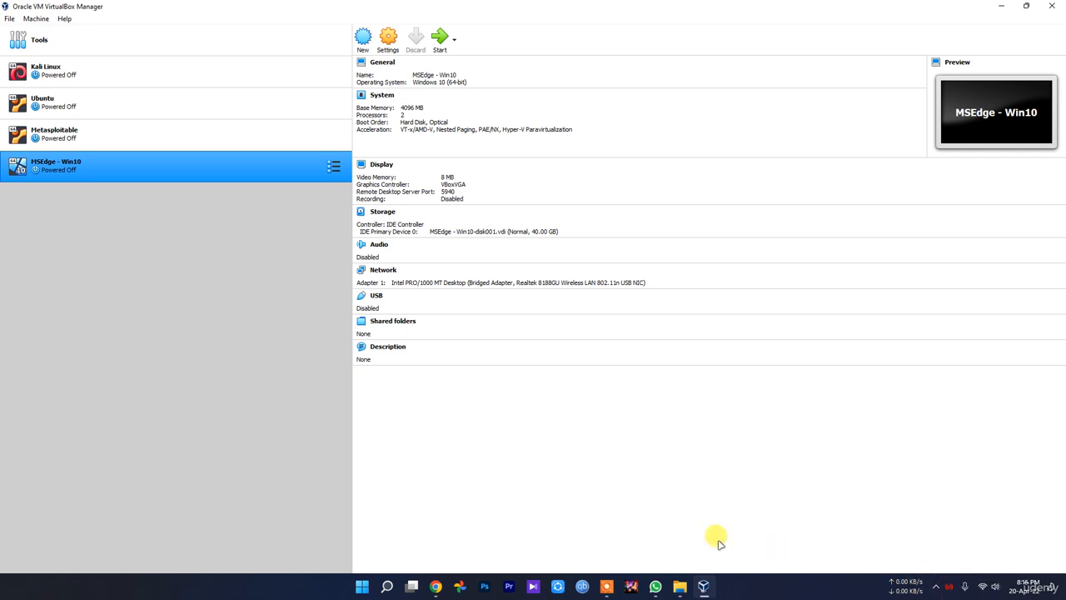
# Switch to the New folder window in File Explorer and examine the files in metasploitable-linux-2.0.0\Metasploitable2-Linux, returning to New folder
pyautogui.moveTo(680, 585)
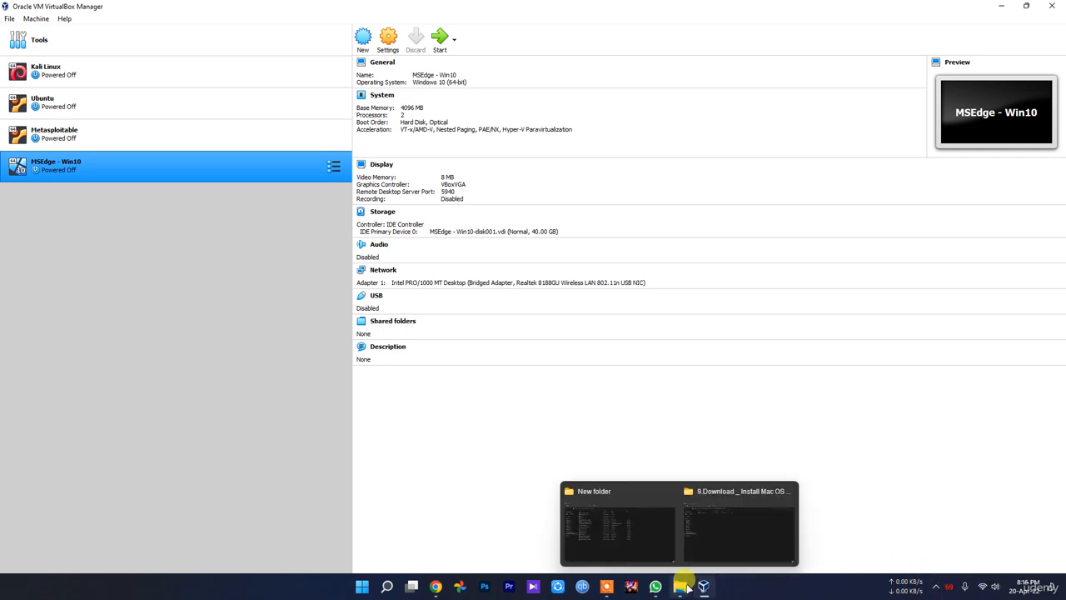
pyautogui.click(630, 549)
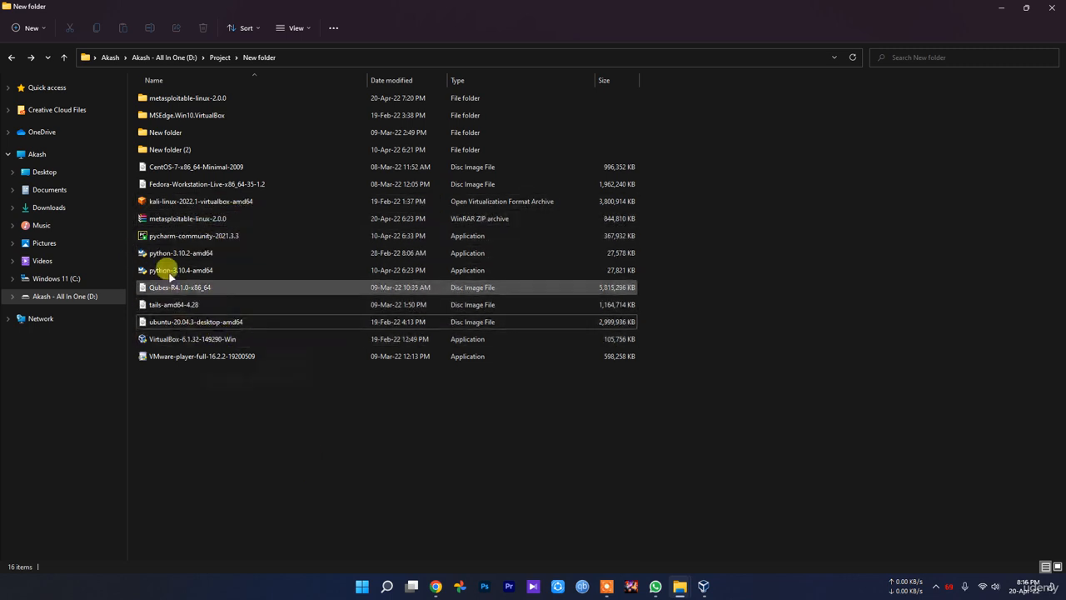
pyautogui.click(705, 592)
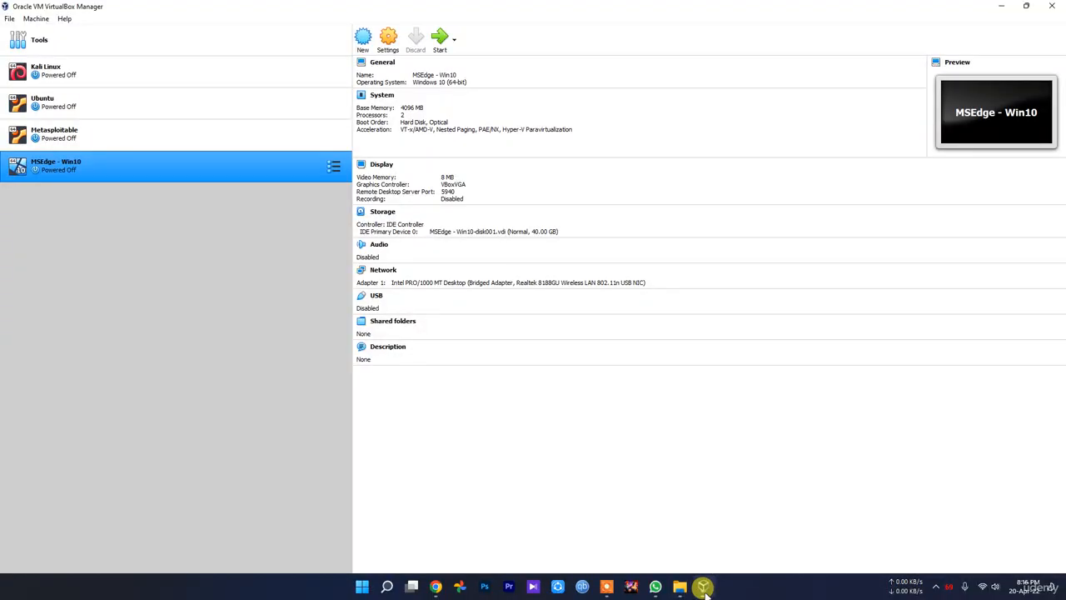
pyautogui.click(704, 587)
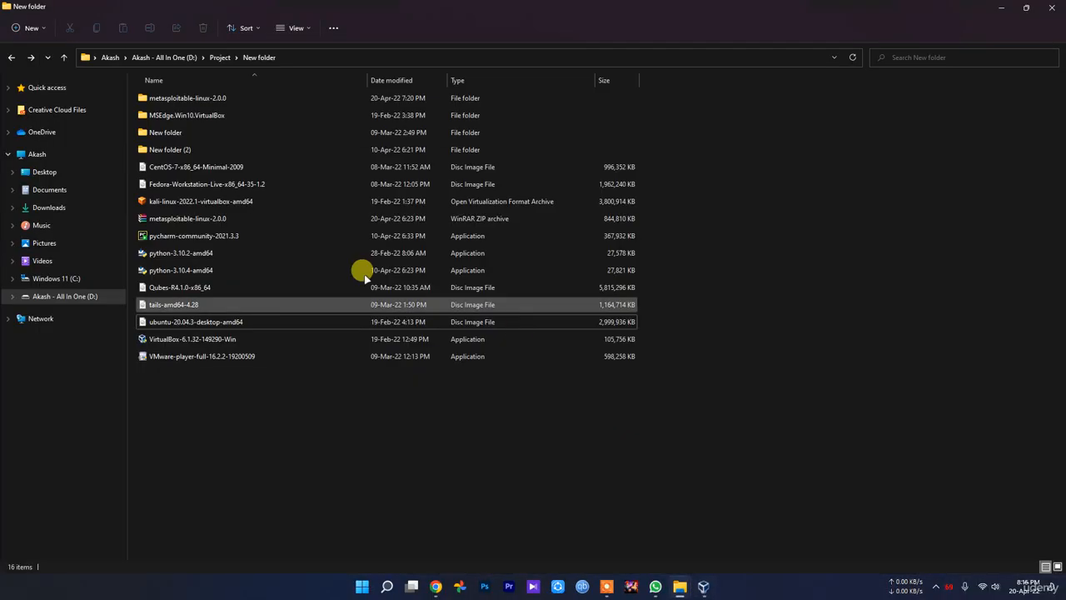
pyautogui.doubleClick(218, 99)
pyautogui.doubleClick(202, 100)
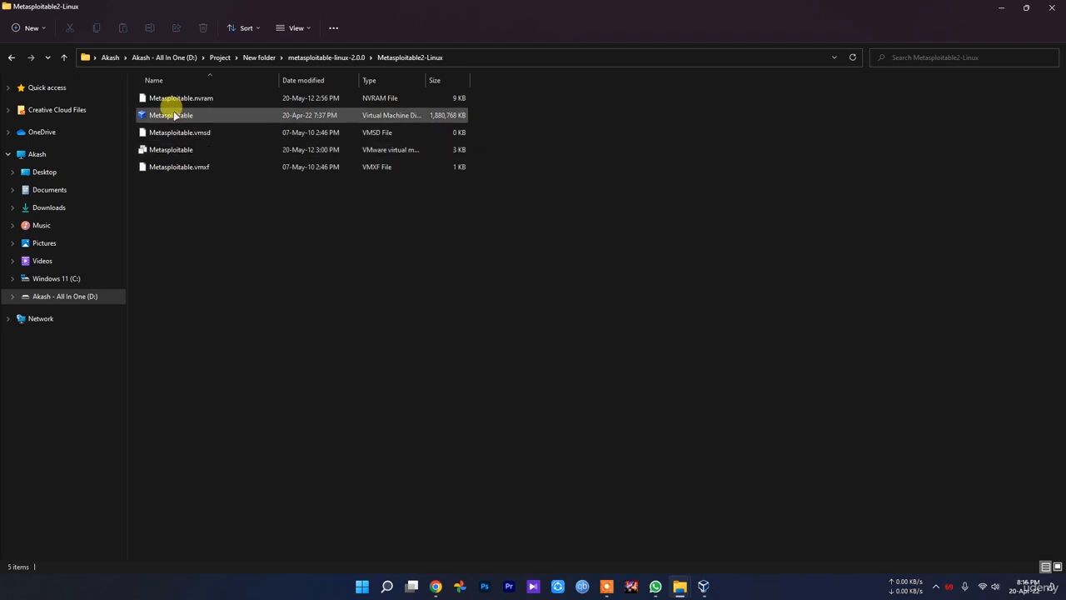
pyautogui.hotkey('alt', 'Up')
pyautogui.hotkey('alt', 'Up')
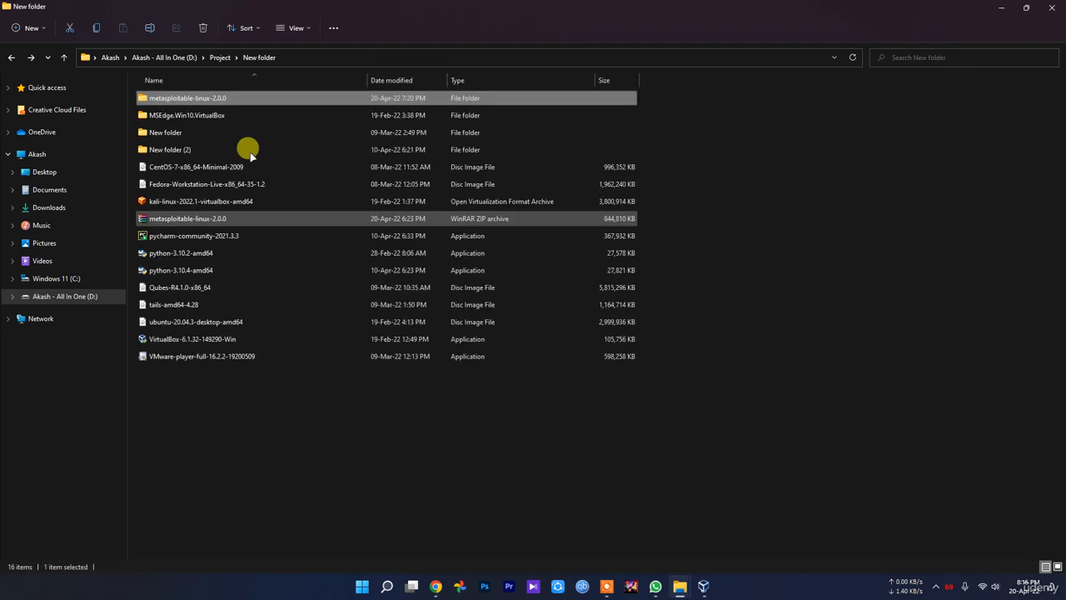
# Look inside the MSEdge.Win10.VirtualBox folder, go back to New folder and switch to VirtualBox Manager
pyautogui.doubleClick(207, 115)
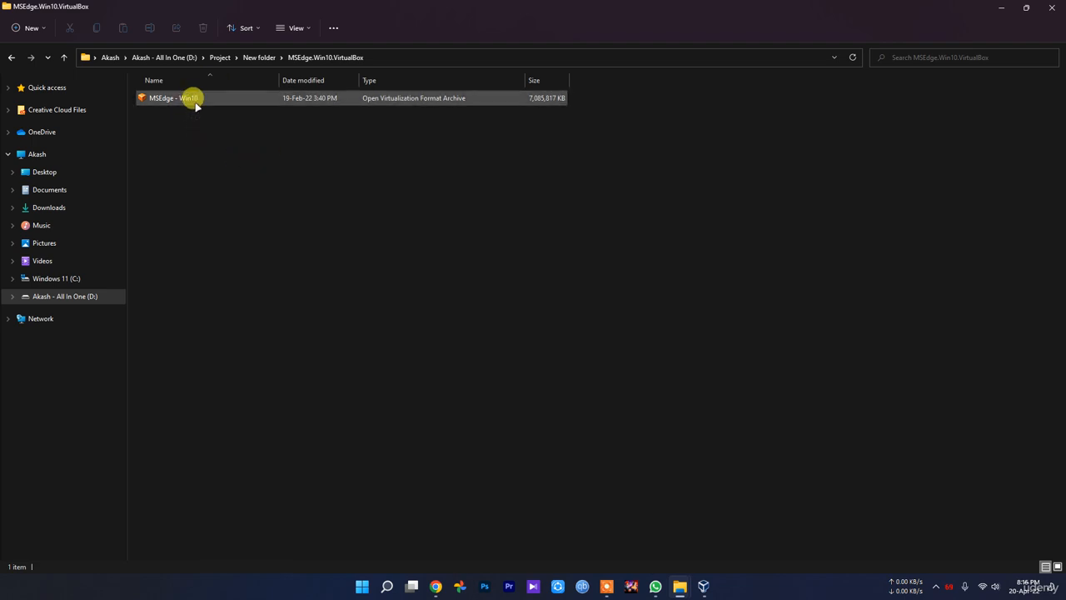
pyautogui.hotkey('alt', 'Left')
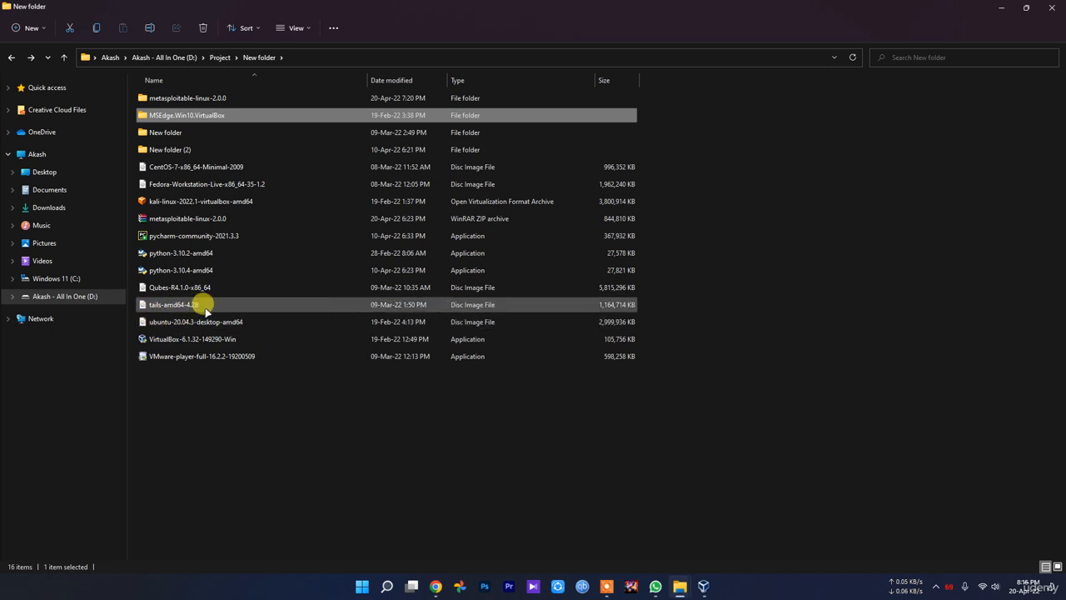
pyautogui.click(703, 586)
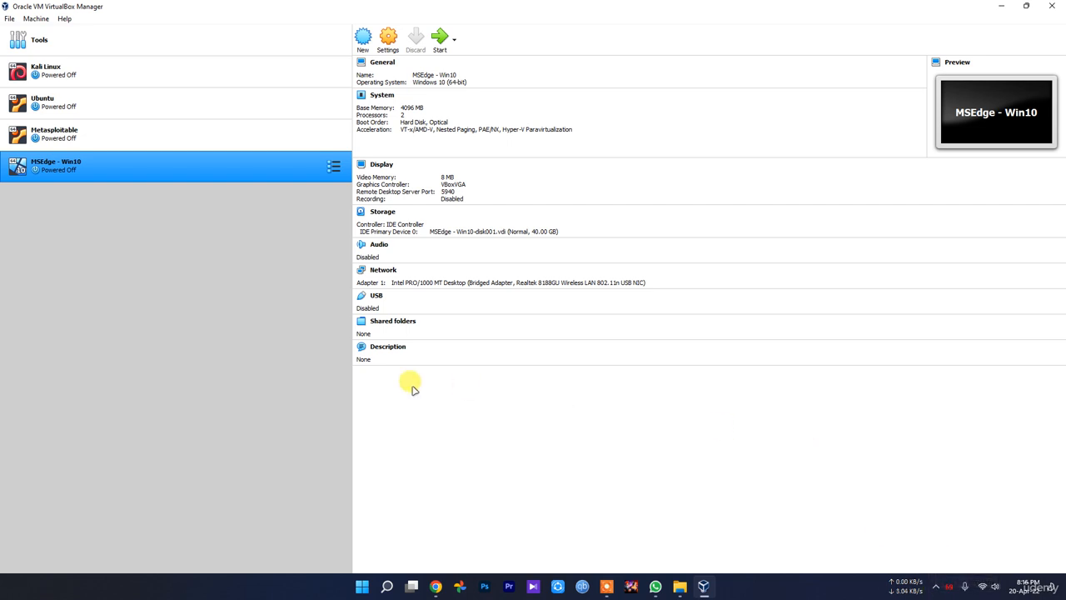
pyautogui.click(935, 586)
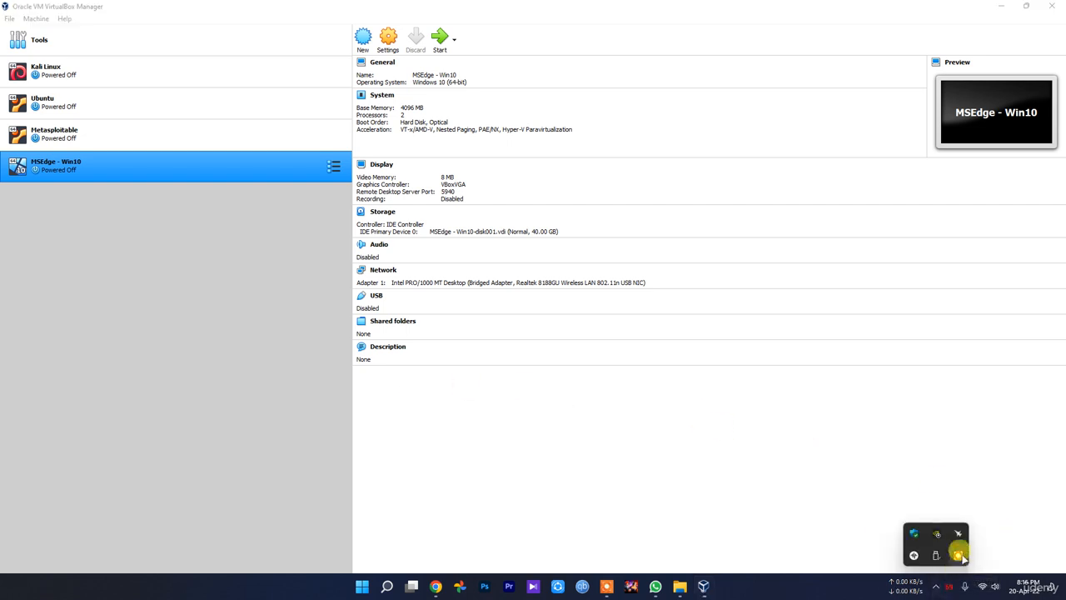